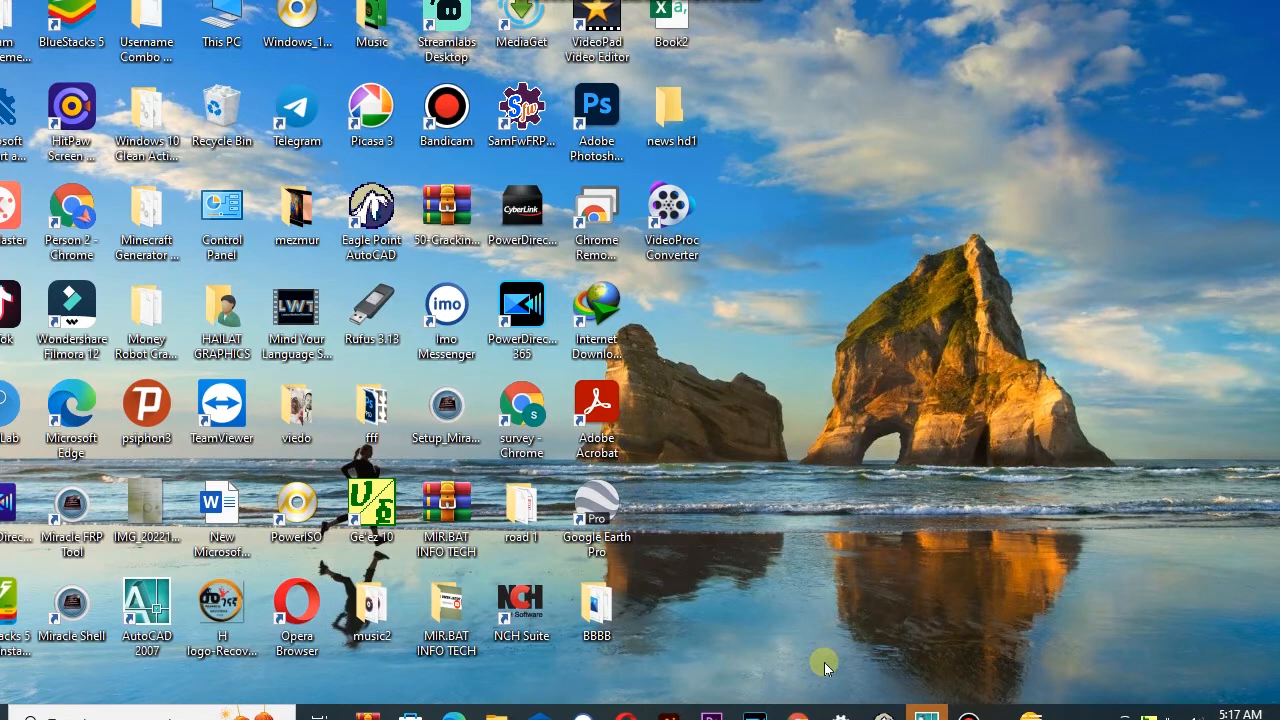
# Switch to Adobe Premiere Pro and import the video "yt1s.com - Energy Savings AD SPA" from the Downloads folder
pyautogui.moveTo(711, 714)
pyautogui.click(762, 668)
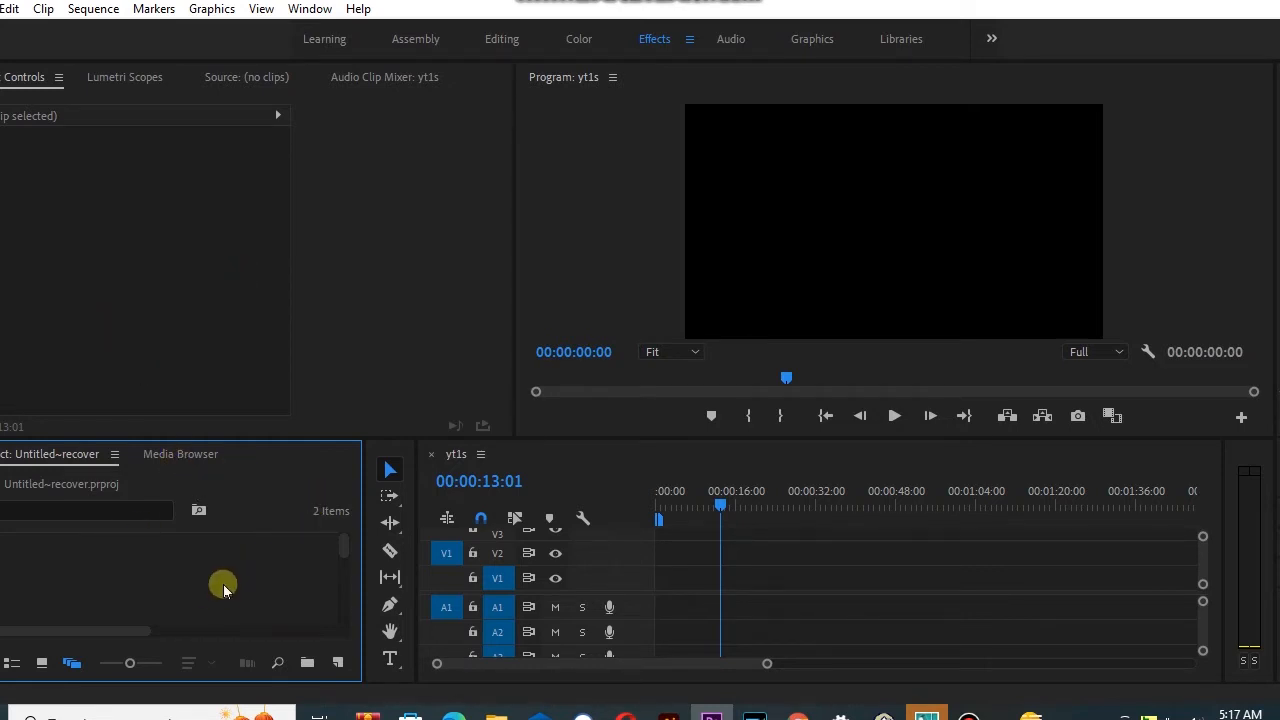
pyautogui.rightClick(186, 569)
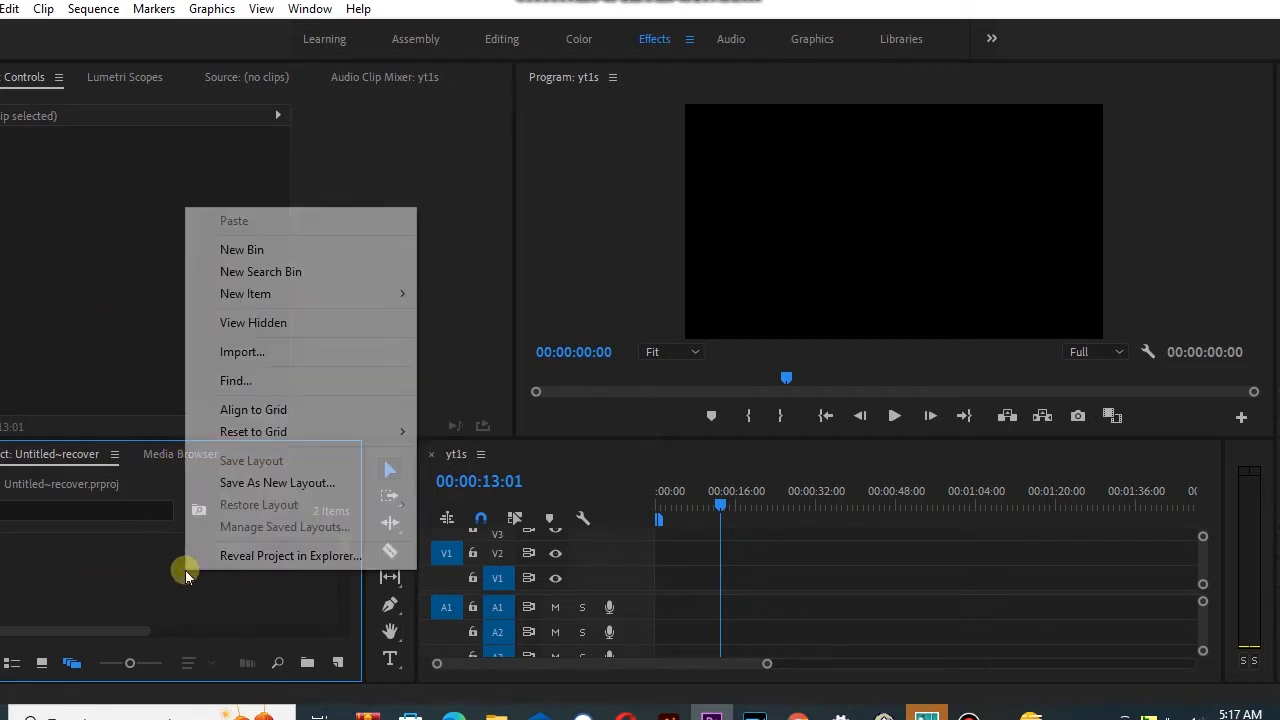
pyautogui.click(269, 363)
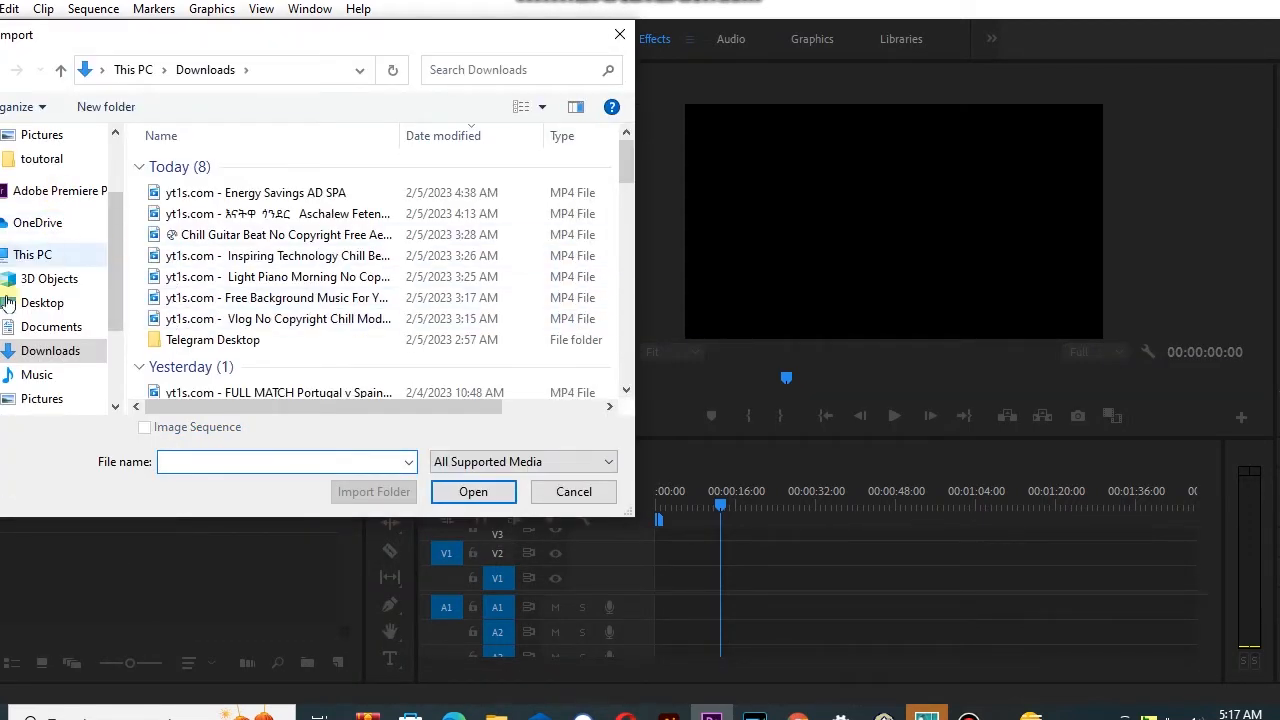
pyautogui.click(292, 196)
pyautogui.click(472, 494)
# Import the studio background pictures "11" and "360_F_384184110" from the Pictures folder into the project
pyautogui.rightClick(255, 580)
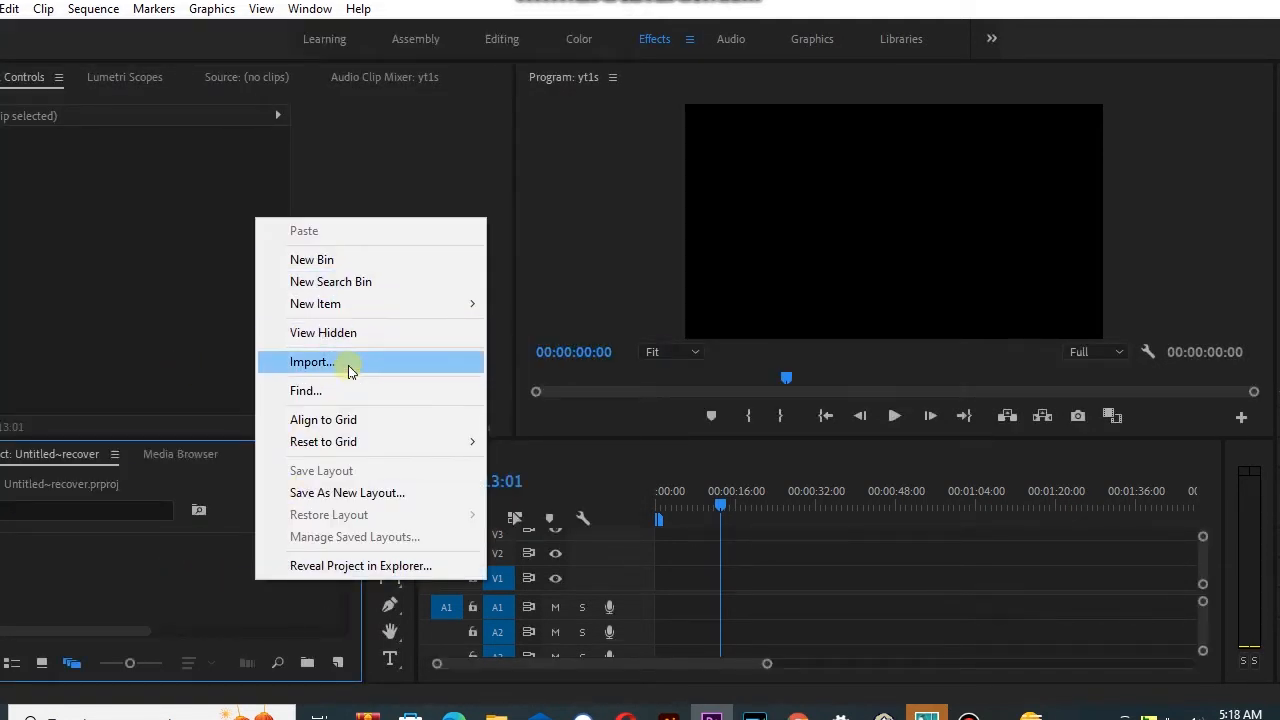
pyautogui.click(350, 366)
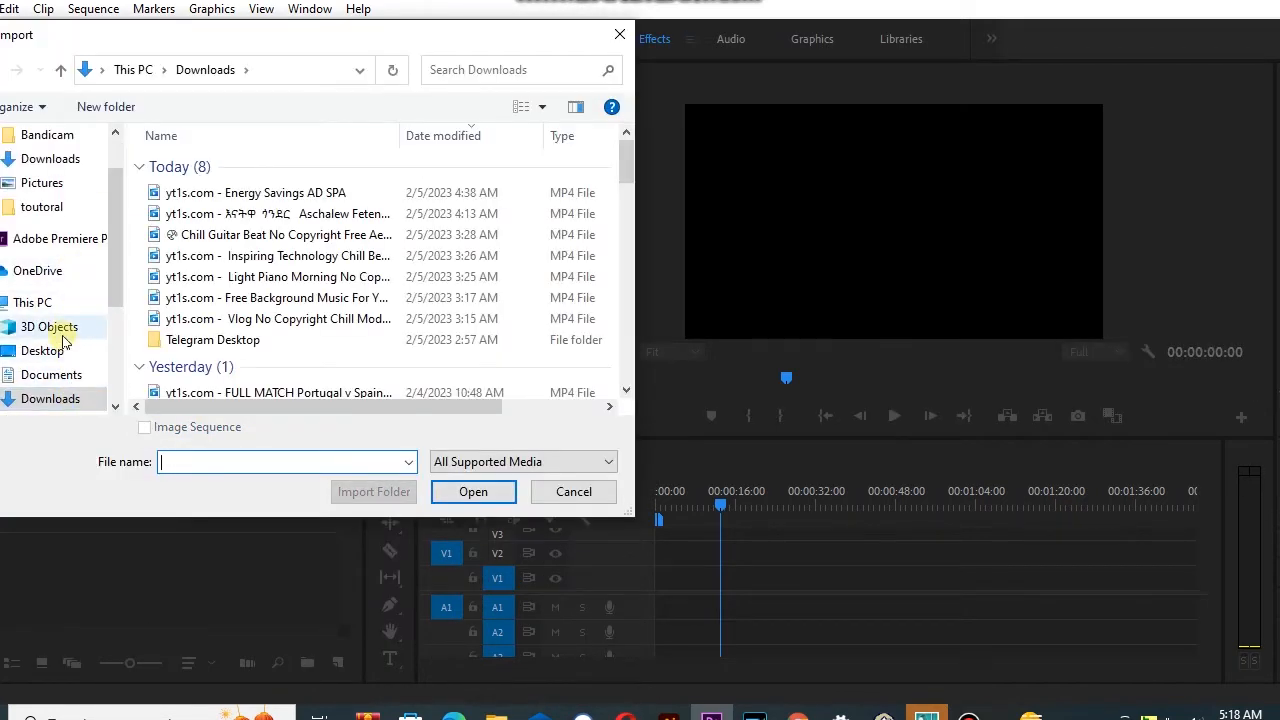
pyautogui.scroll(2, 62, 340)
pyautogui.click(68, 252)
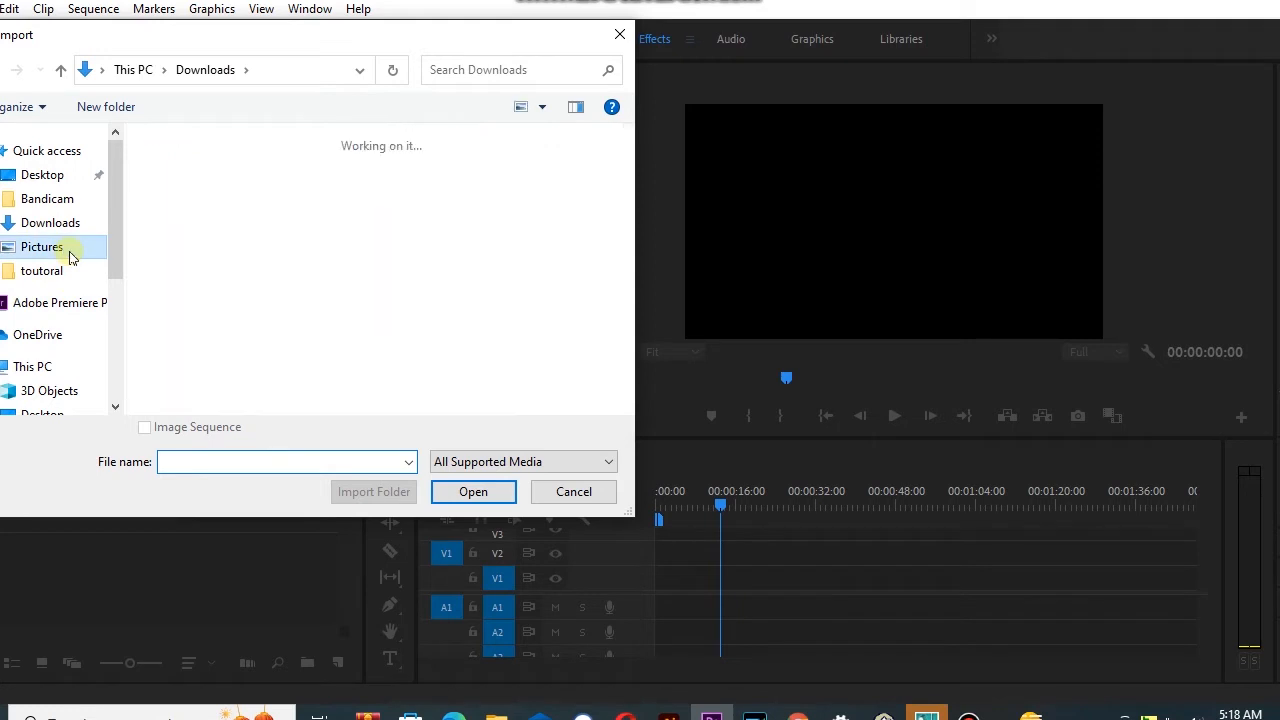
pyautogui.scroll(-2, 348, 314)
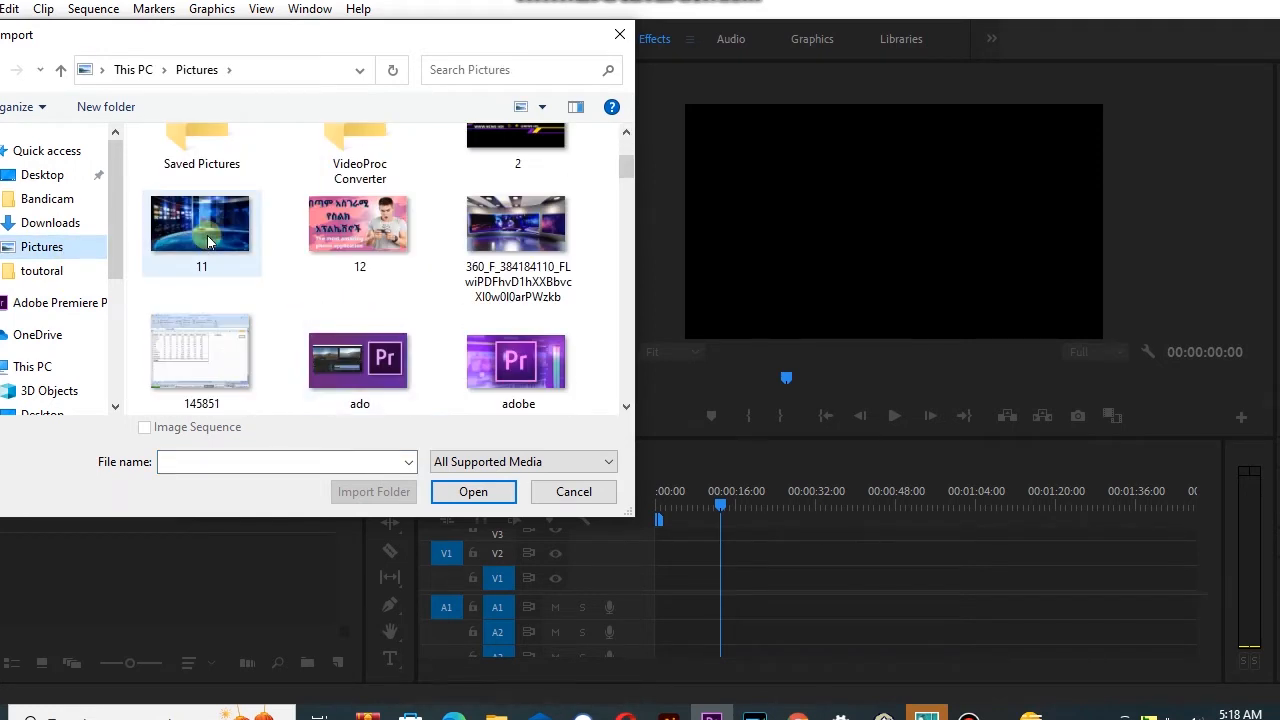
pyautogui.click(207, 235)
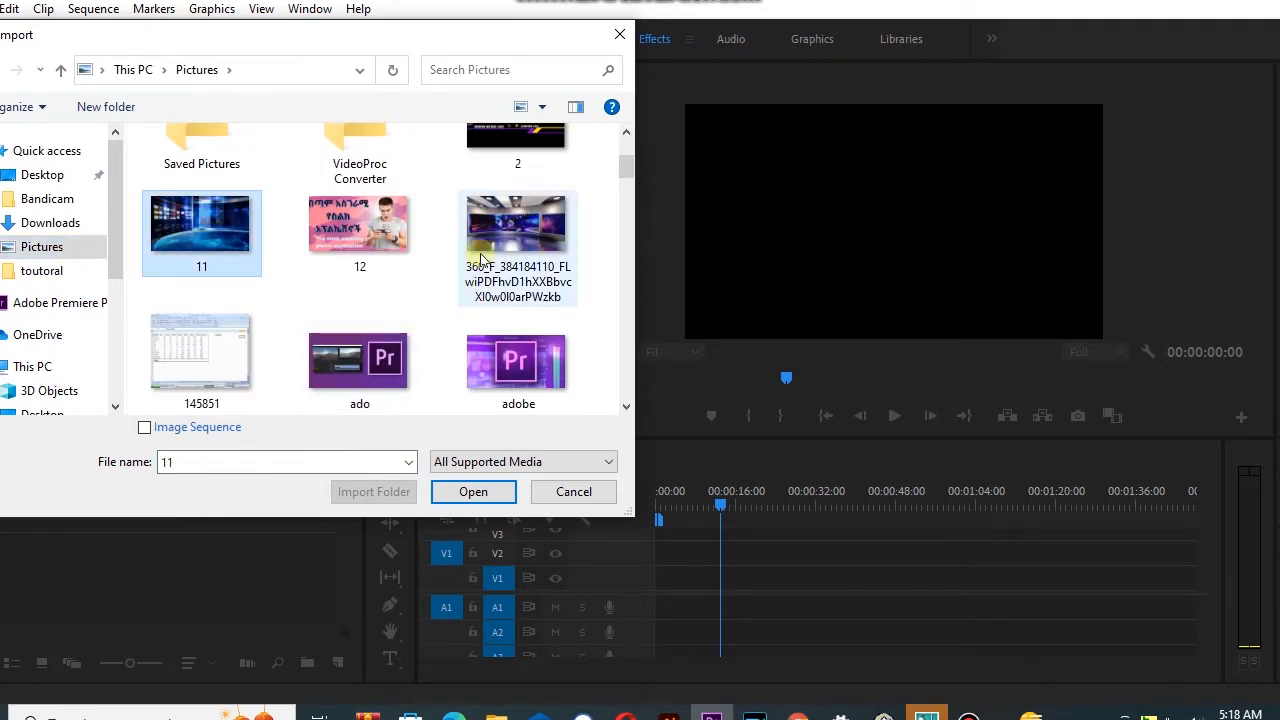
pyautogui.keyDown('ctrl'); pyautogui.click(518, 245); pyautogui.keyUp('ctrl')
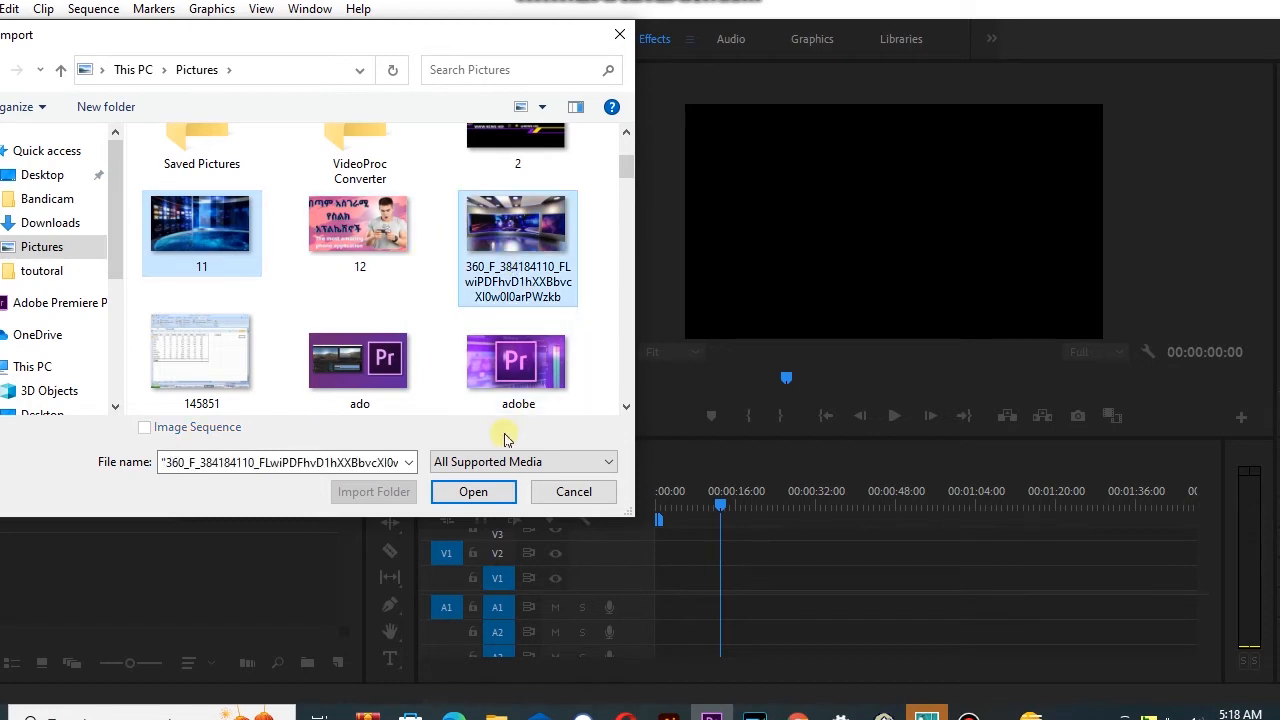
pyautogui.click(455, 491)
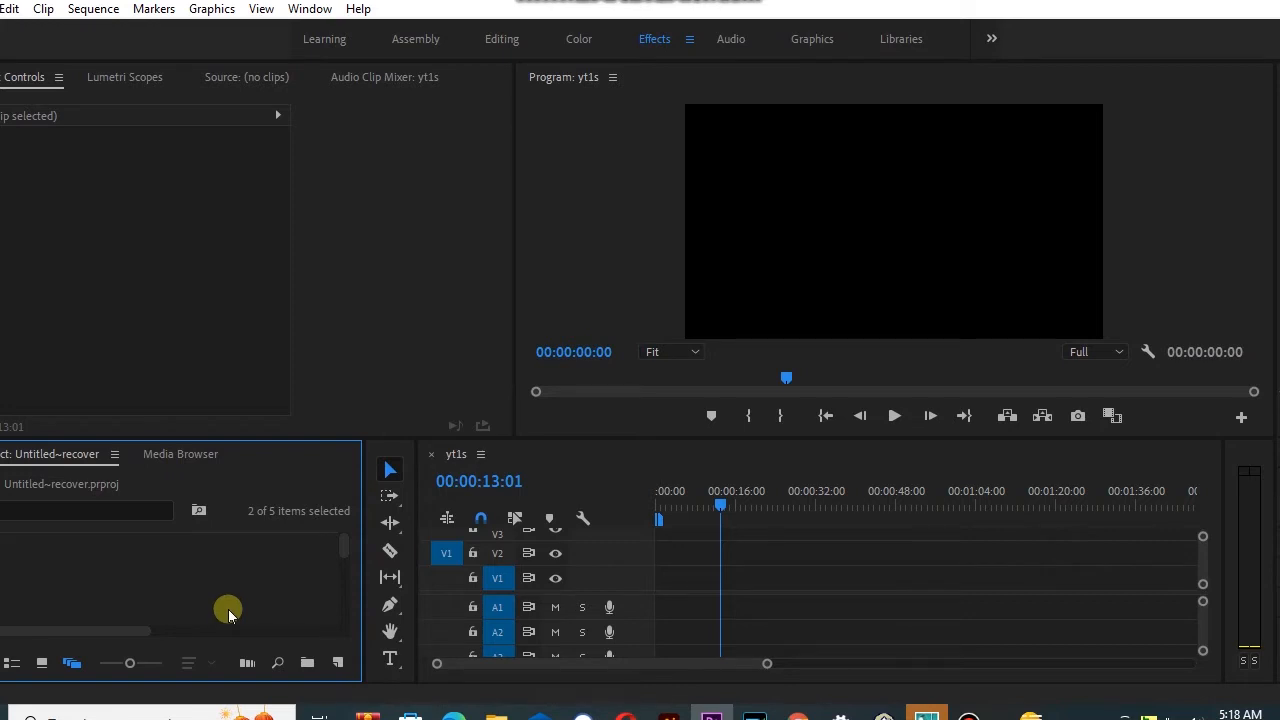
# Place the green-screen presenter video at the start of track V1, preview it and return the playhead to 00:00:00:00
pyautogui.scroll(-6, 228, 613)
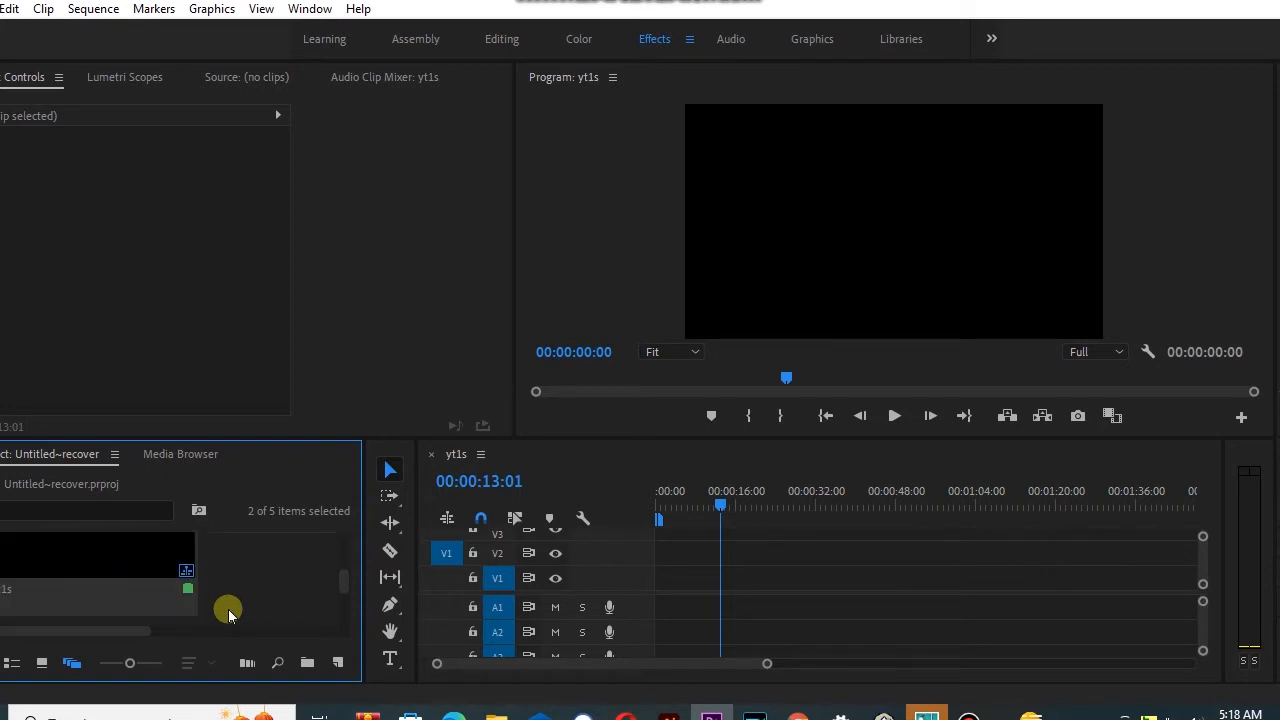
pyautogui.scroll(-2, 228, 613)
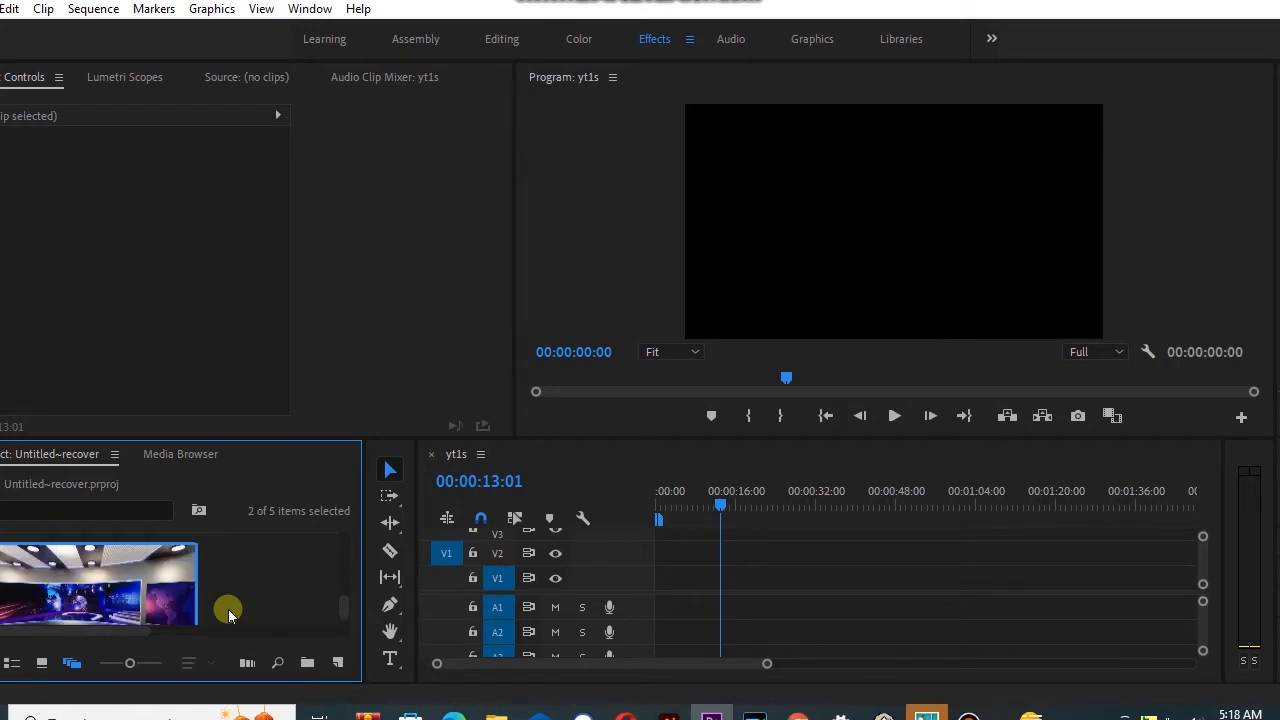
pyautogui.moveTo(721, 504); pyautogui.dragTo(626, 521)
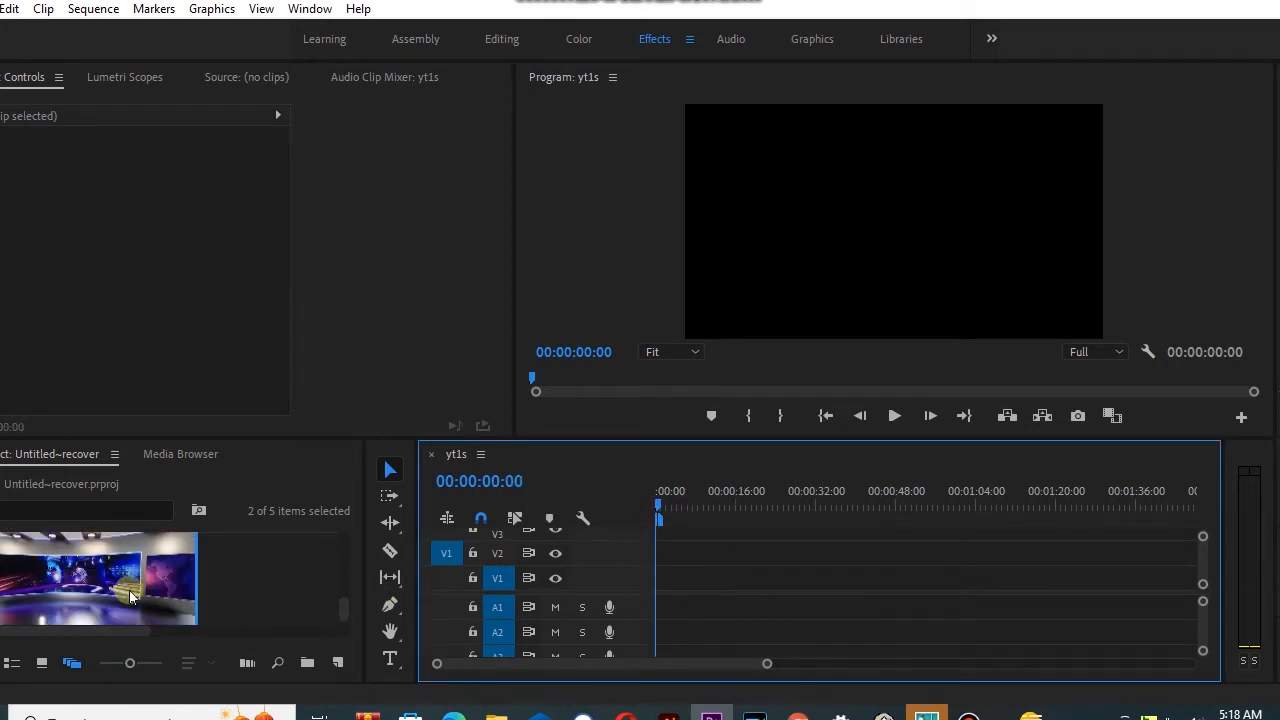
pyautogui.scroll(3, 161, 597)
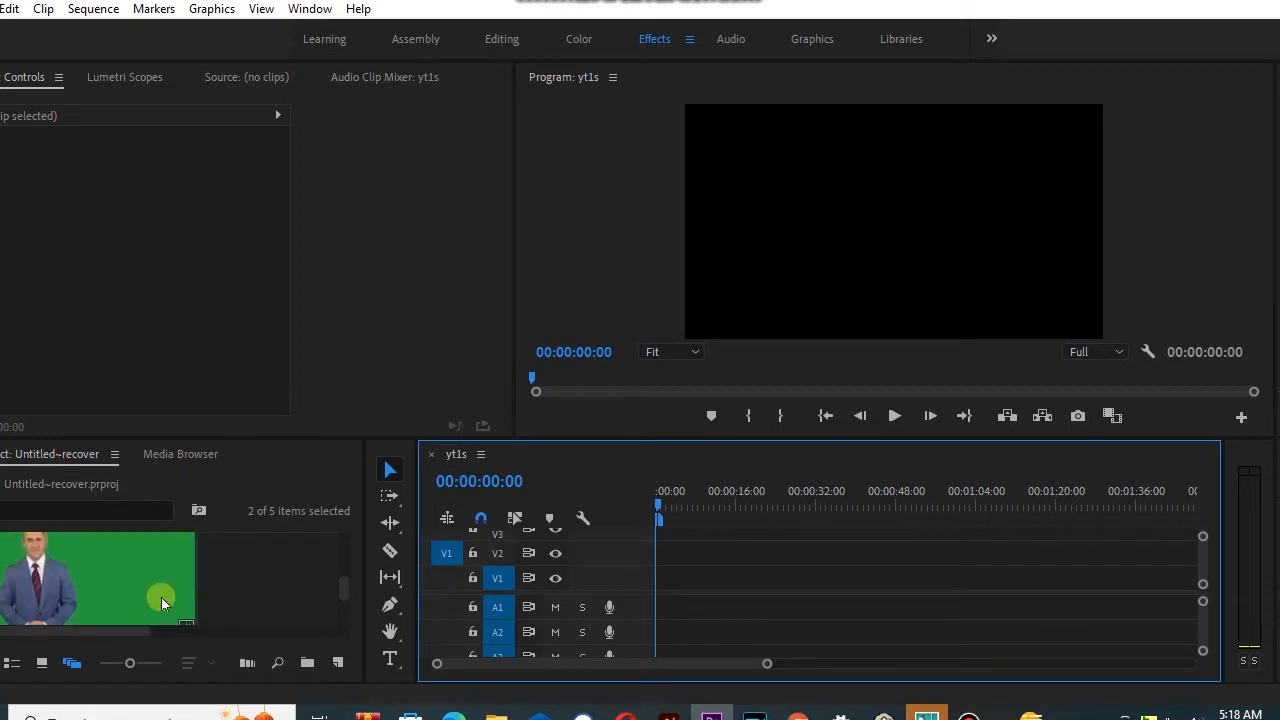
pyautogui.moveTo(126, 586); pyautogui.dragTo(691, 581)
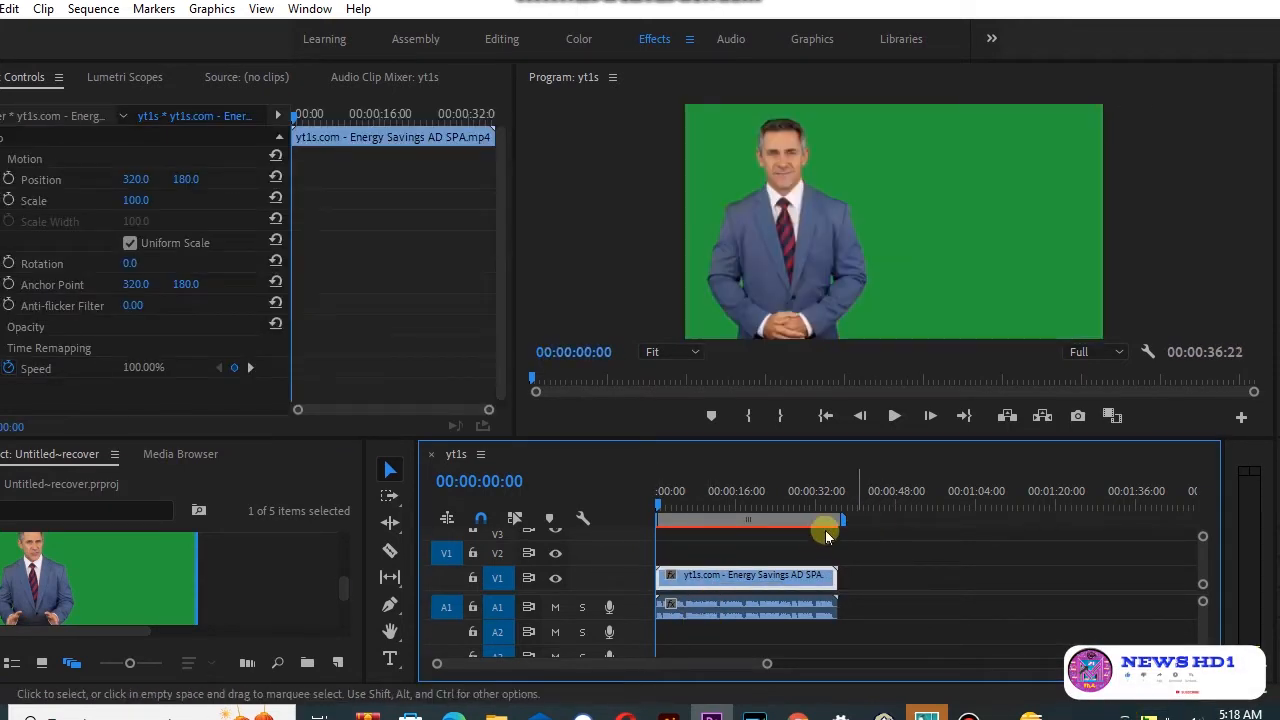
pyautogui.click(894, 417)
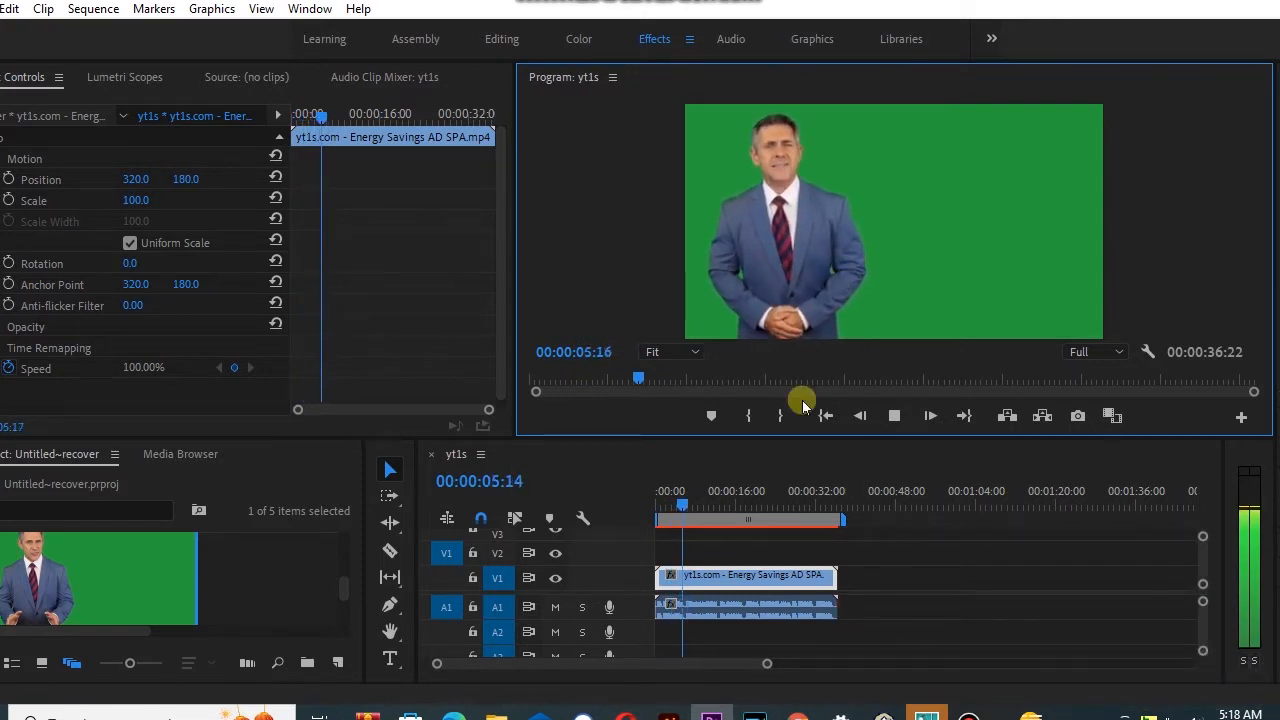
pyautogui.click(655, 512)
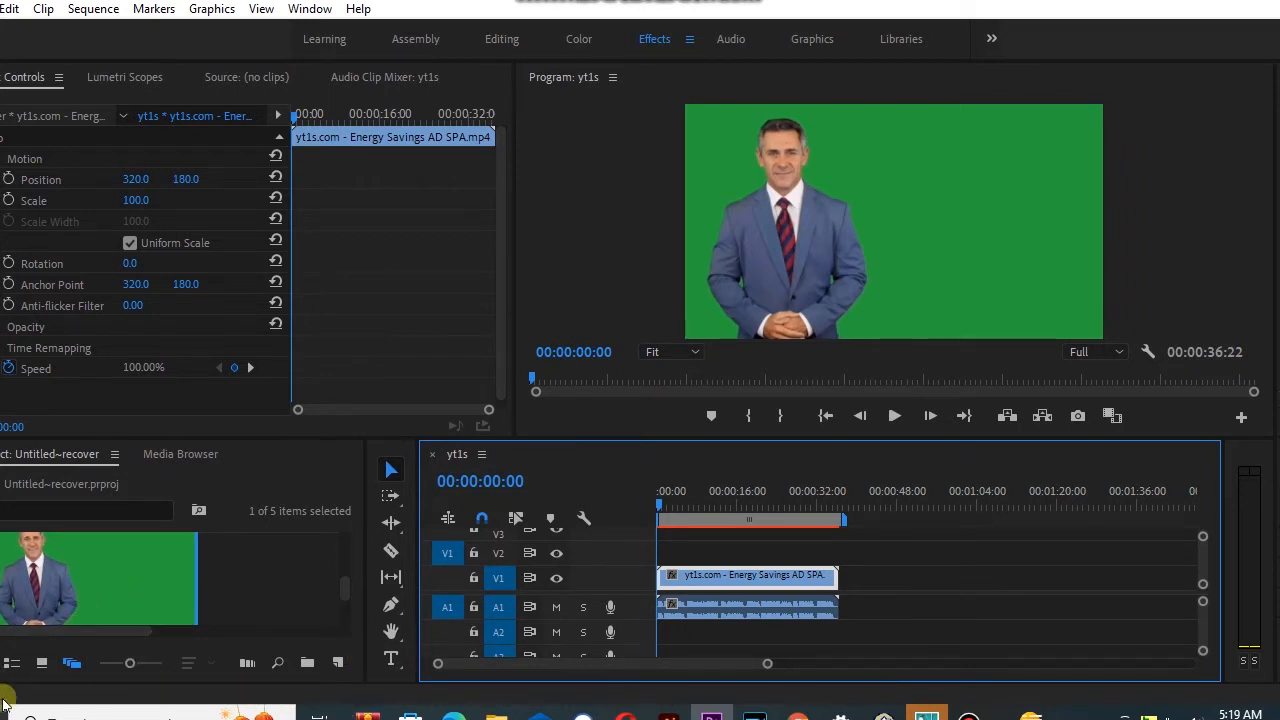
# Open the Editing workspace, clear the effects search and browse the Video Transitions categories
pyautogui.click(500, 40)
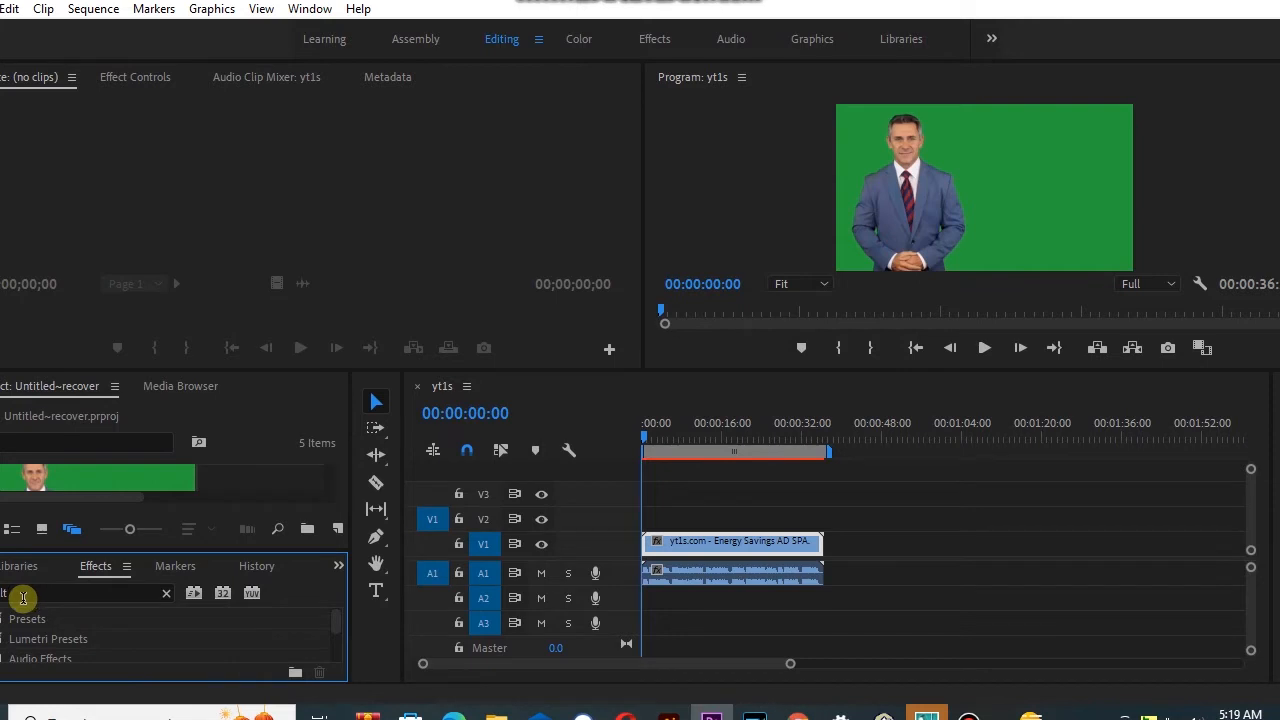
pyautogui.click(23, 597)
pyautogui.scroll(-3, 100, 645)
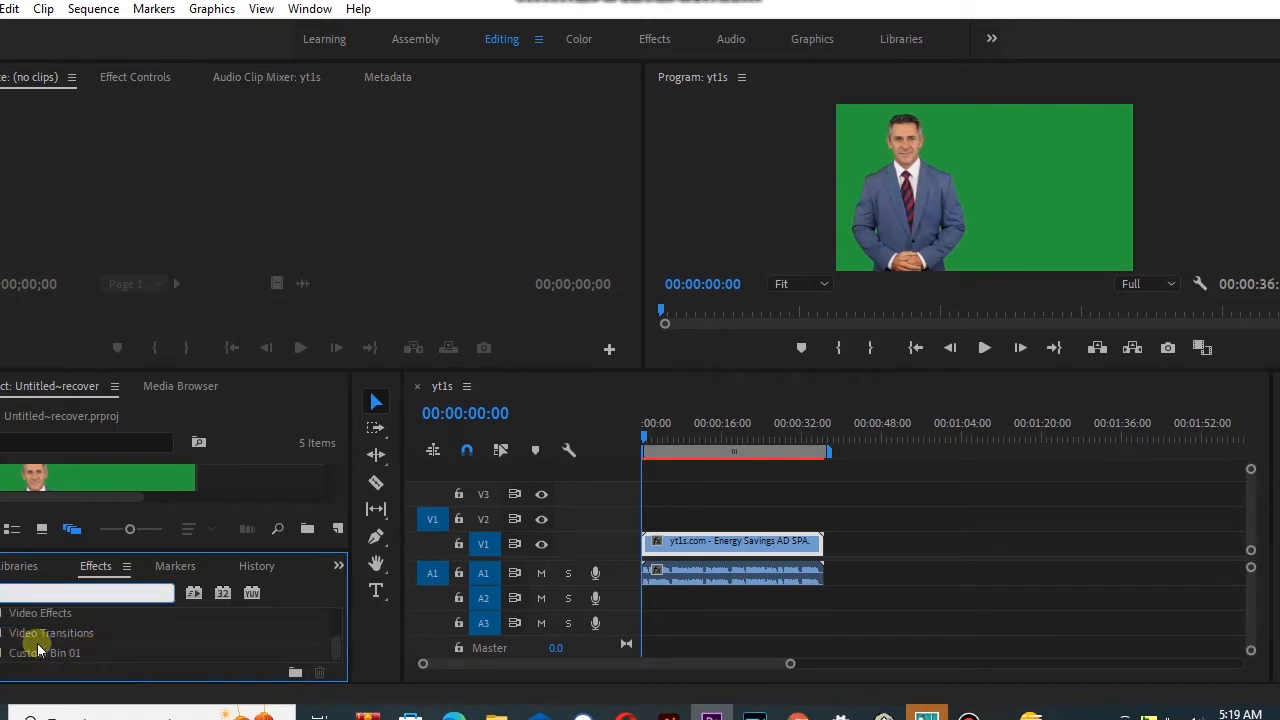
pyautogui.doubleClick(37, 636)
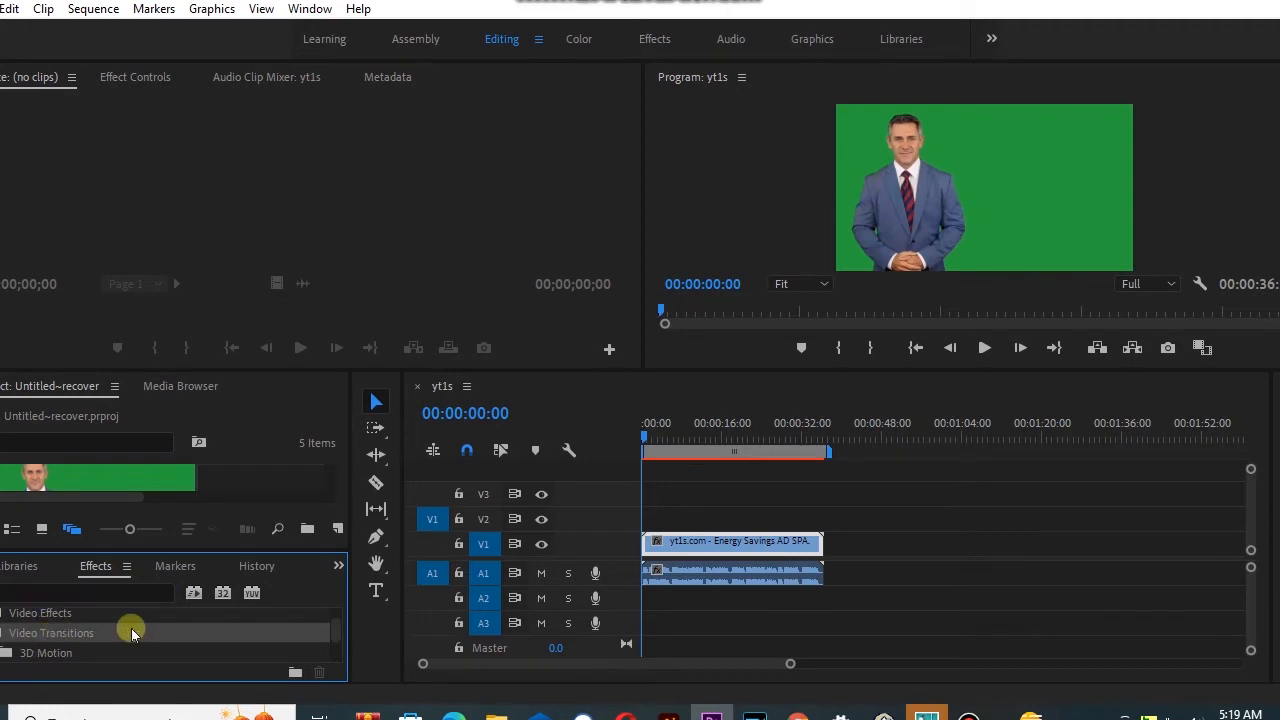
pyautogui.scroll(-1, 100, 645)
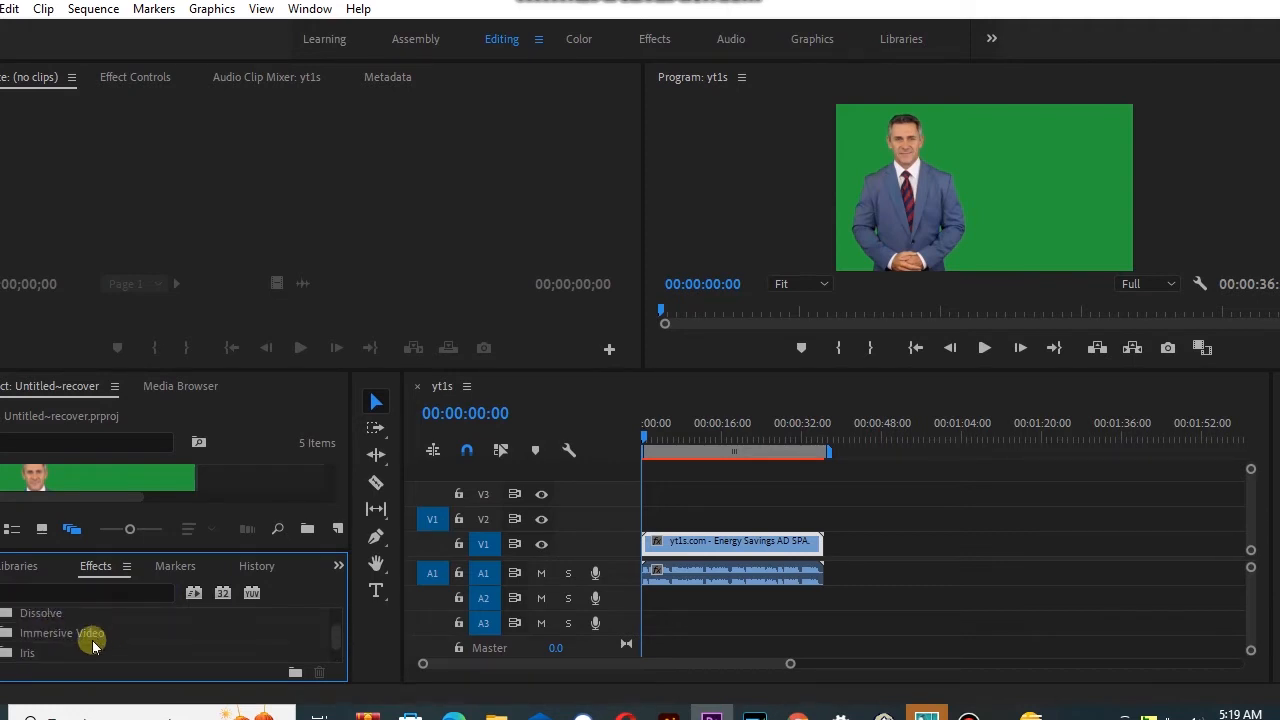
pyautogui.scroll(-1, 93, 646)
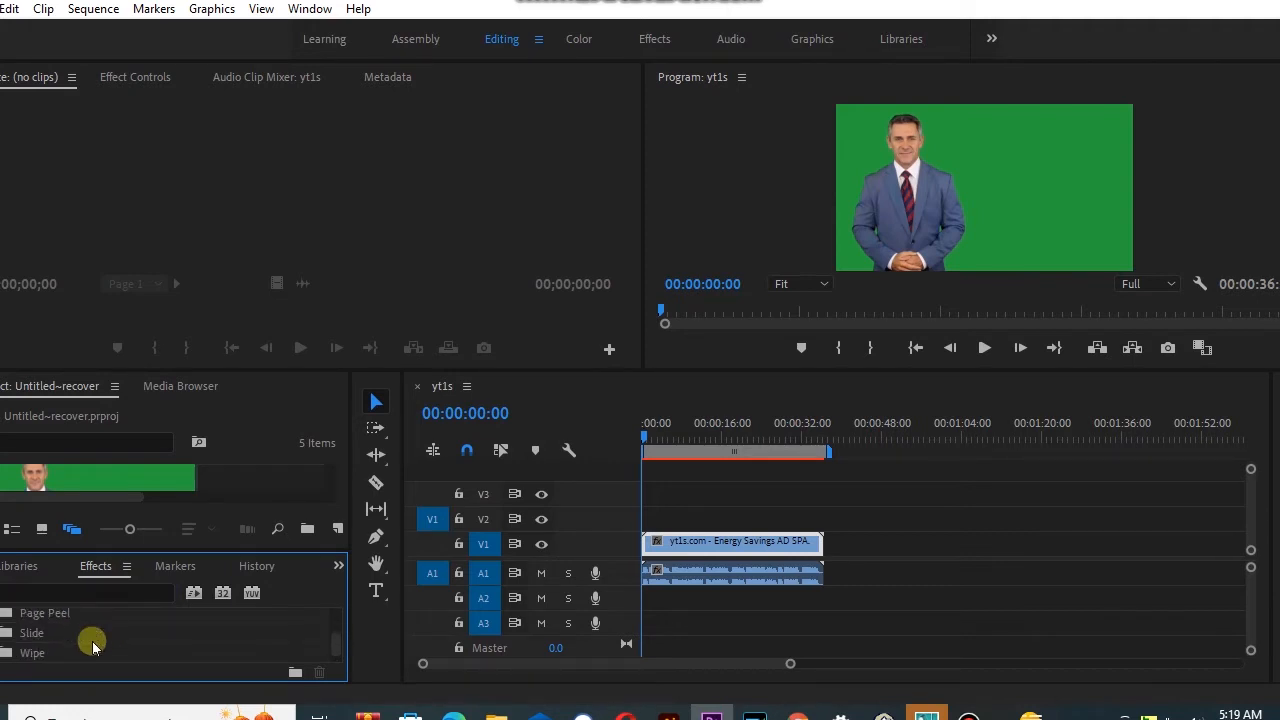
# Search the effects for "ult" and try to apply Ultra Key to the presenter clip on V1
pyautogui.click(38, 591)
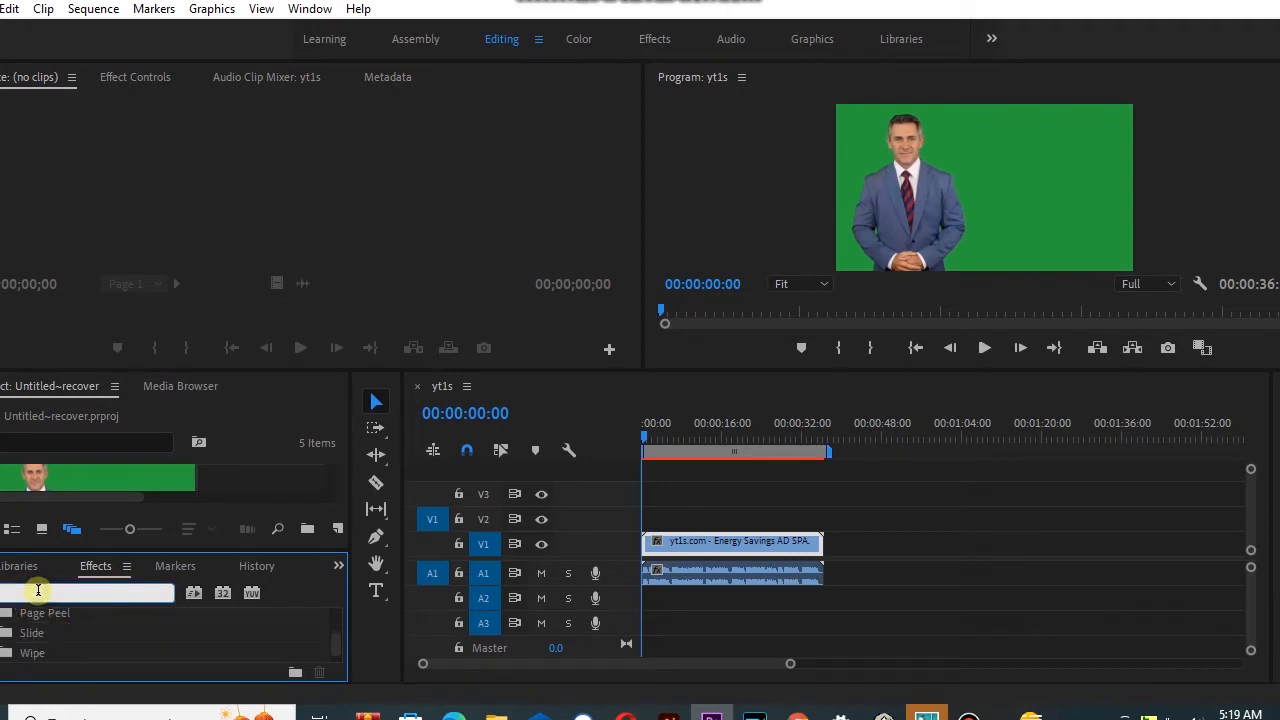
pyautogui.write('ult')
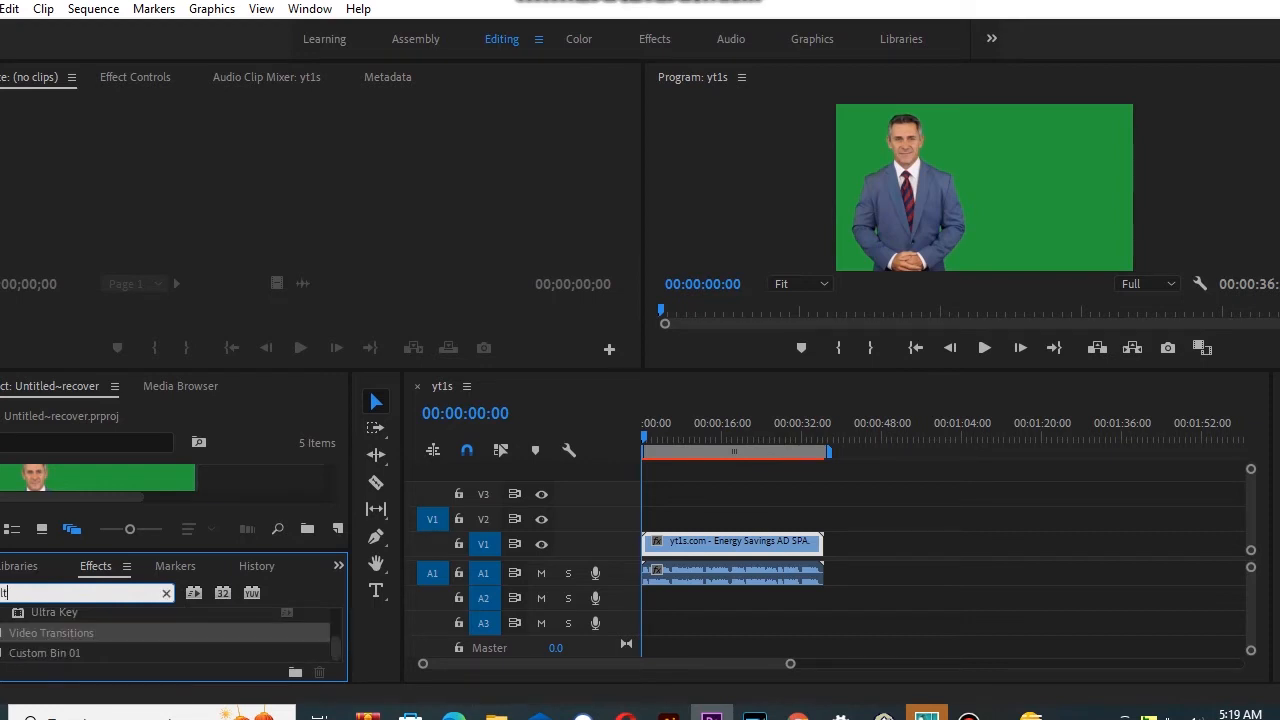
pyautogui.scroll(1, 140, 665)
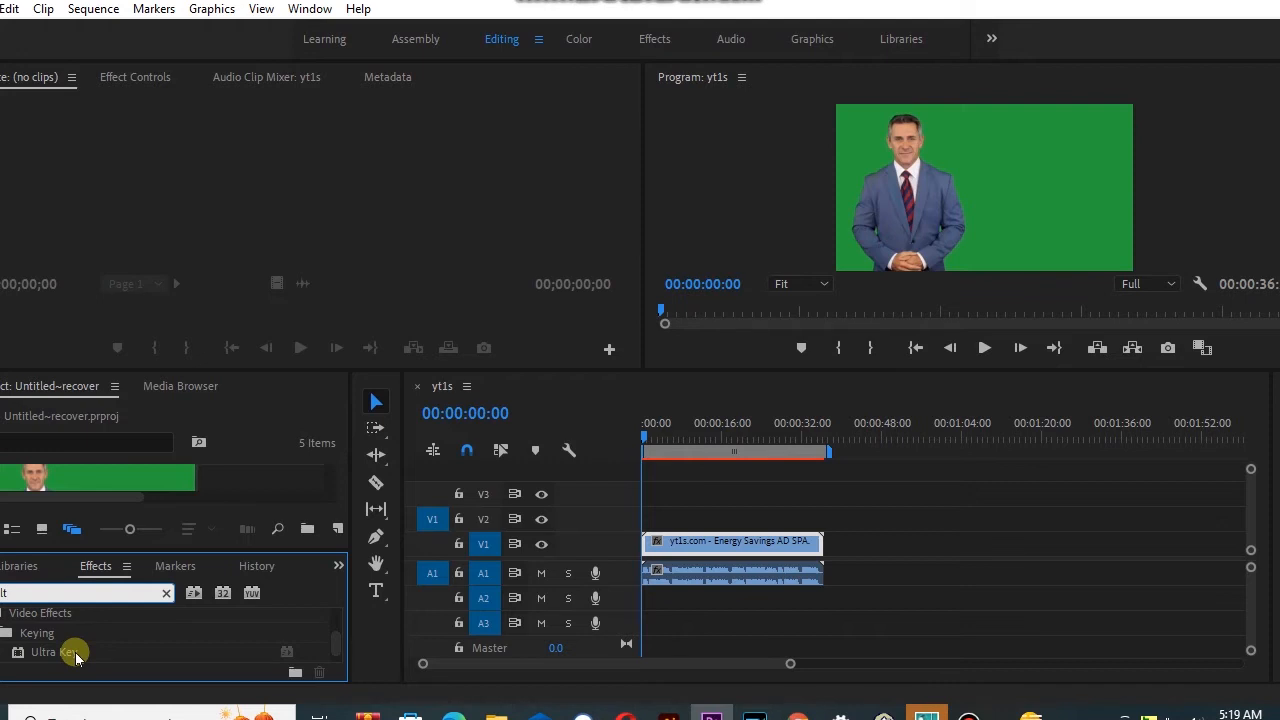
pyautogui.moveTo(76, 656); pyautogui.dragTo(712, 546)
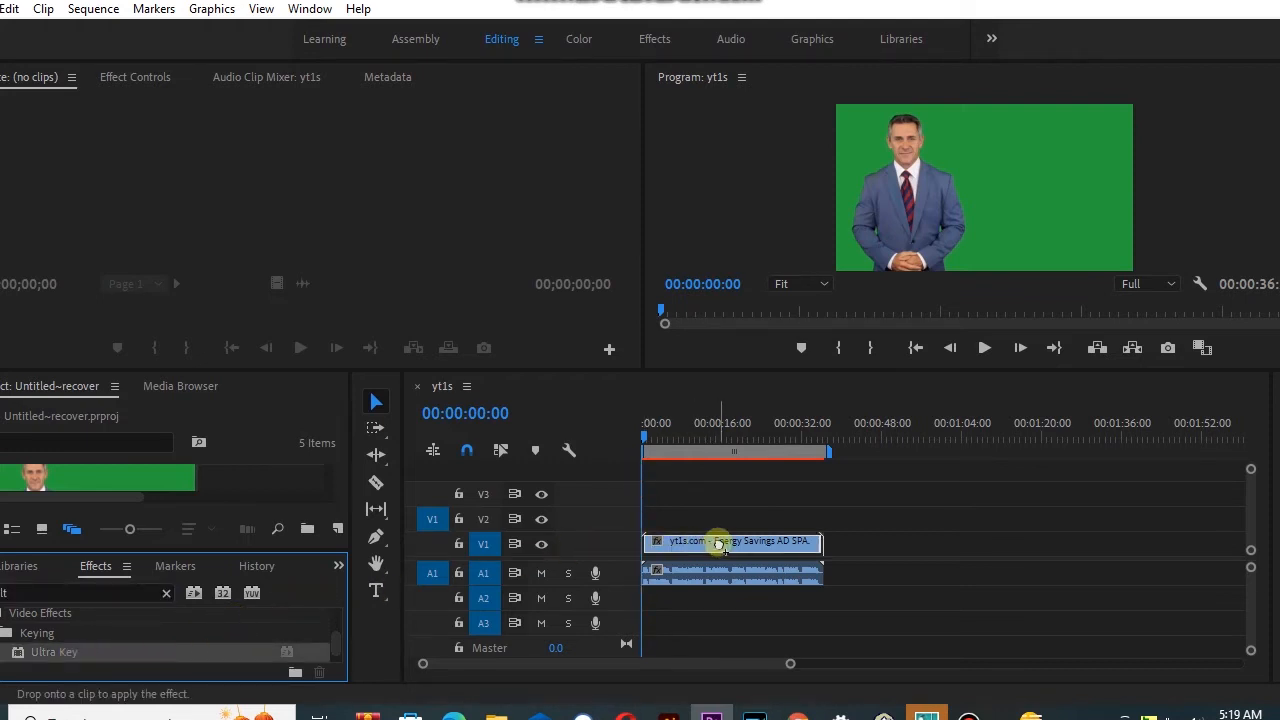
pyautogui.moveTo(718, 544); pyautogui.dragTo(718, 544)
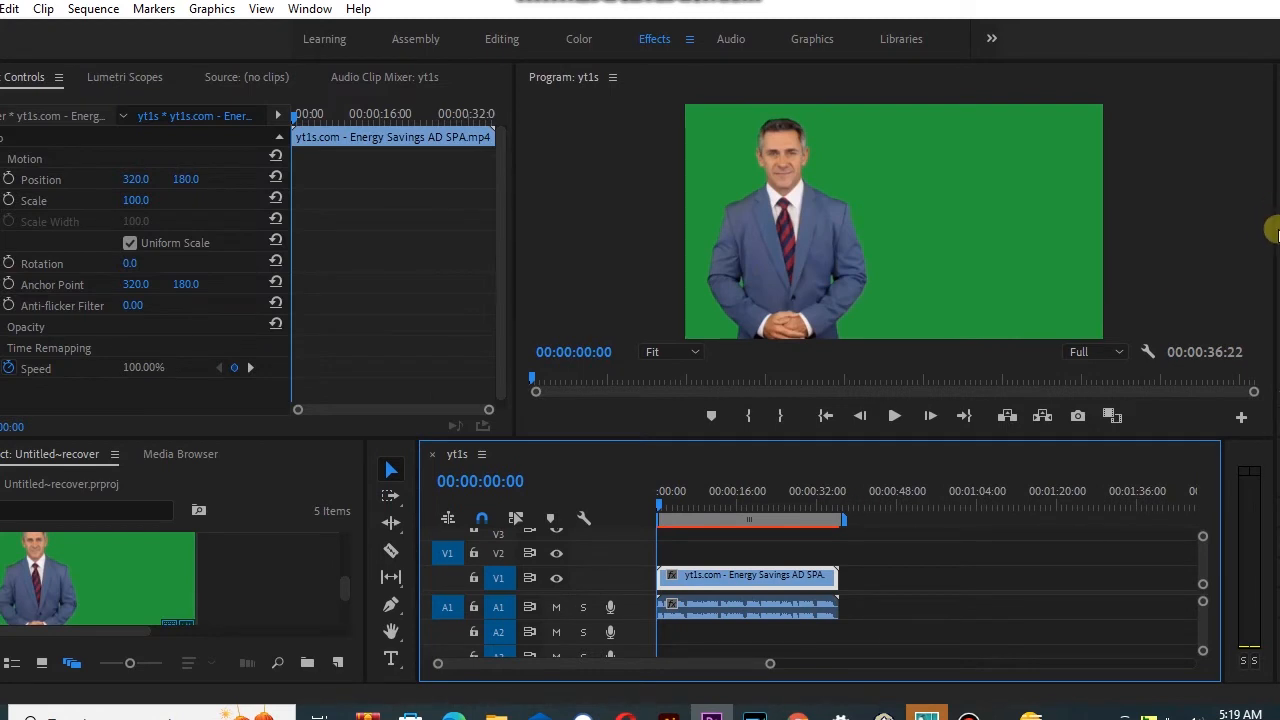
# Apply the Ultra Key effect to the presenter clip and sample the green background as its Key Color
pyautogui.moveTo(1257, 237); pyautogui.dragTo(1007, 100)
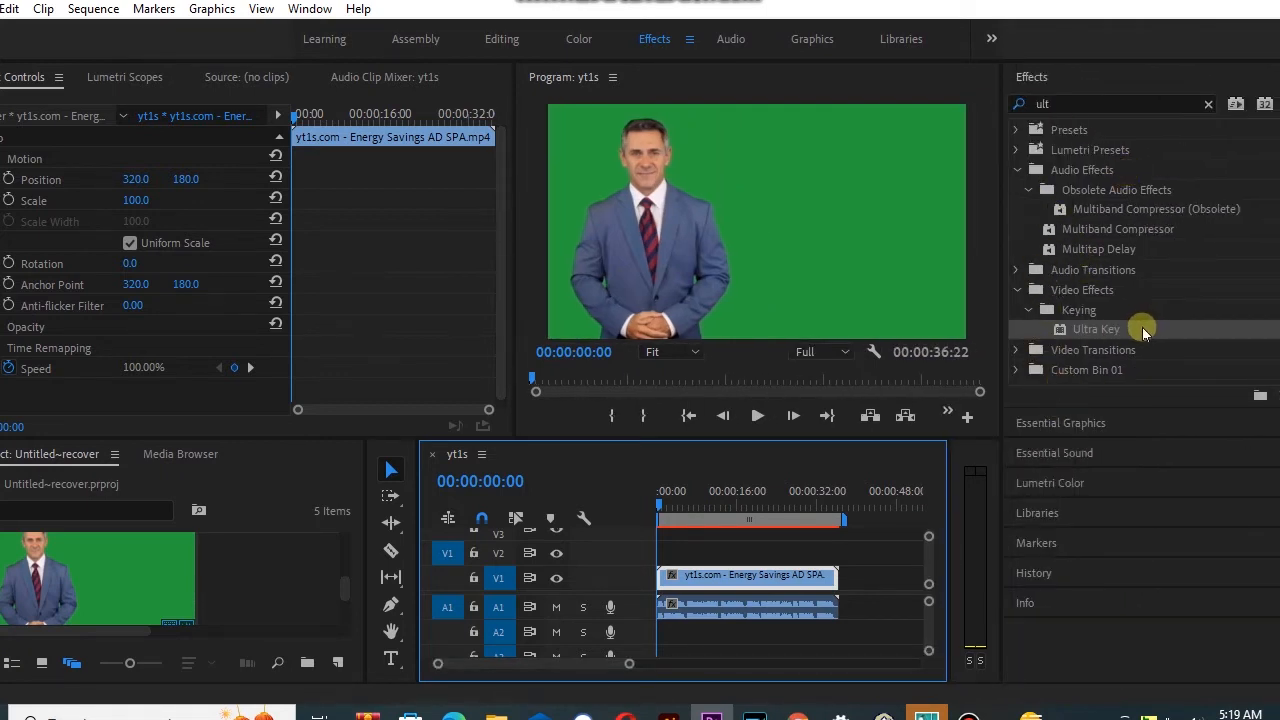
pyautogui.moveTo(1142, 329); pyautogui.dragTo(166, 266)
pyautogui.scroll(-3, 148, 310)
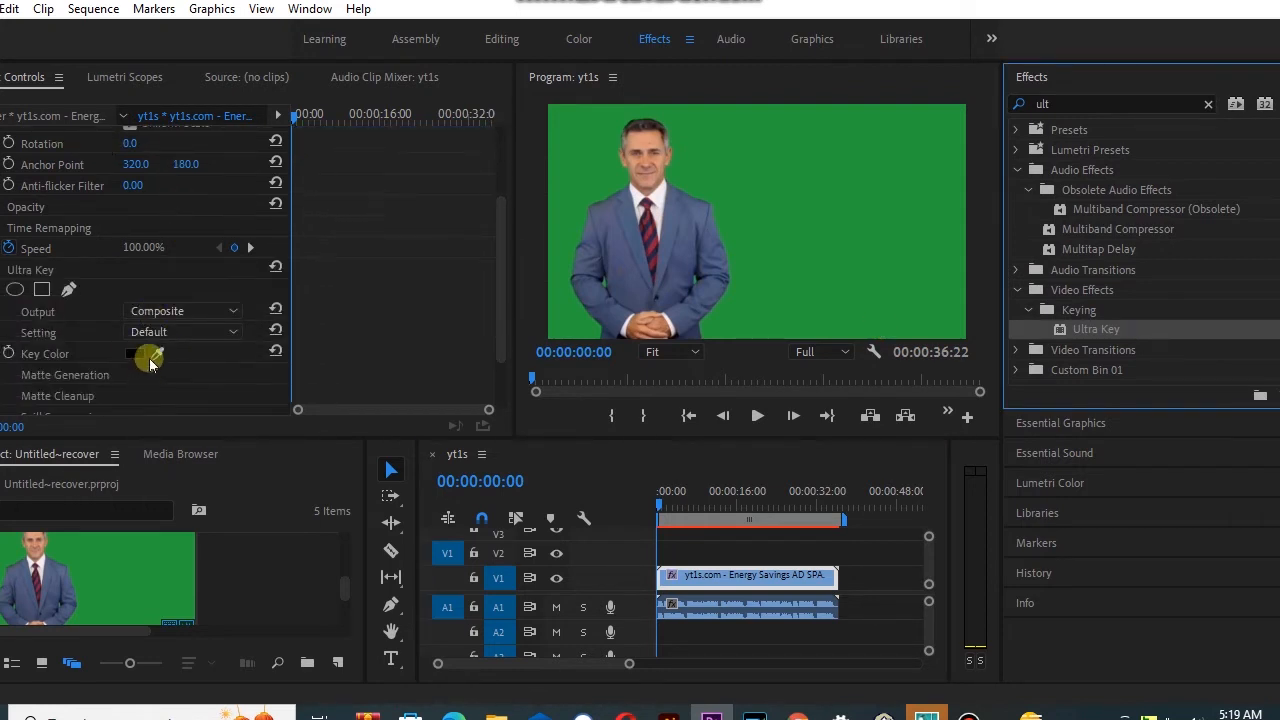
pyautogui.moveTo(157, 356); pyautogui.dragTo(896, 215)
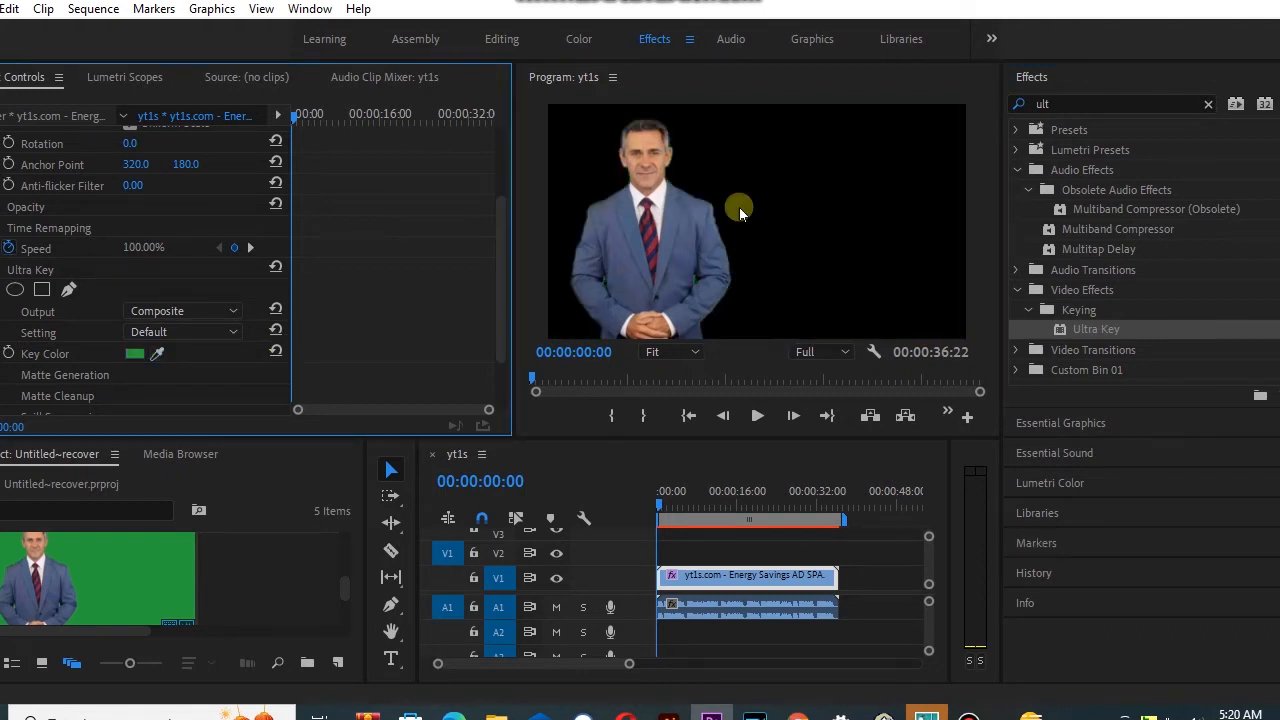
# Set the presenter clip's position to 656, 177 and its scale to 102, and play back the sequence
pyautogui.scroll(3, 150, 256)
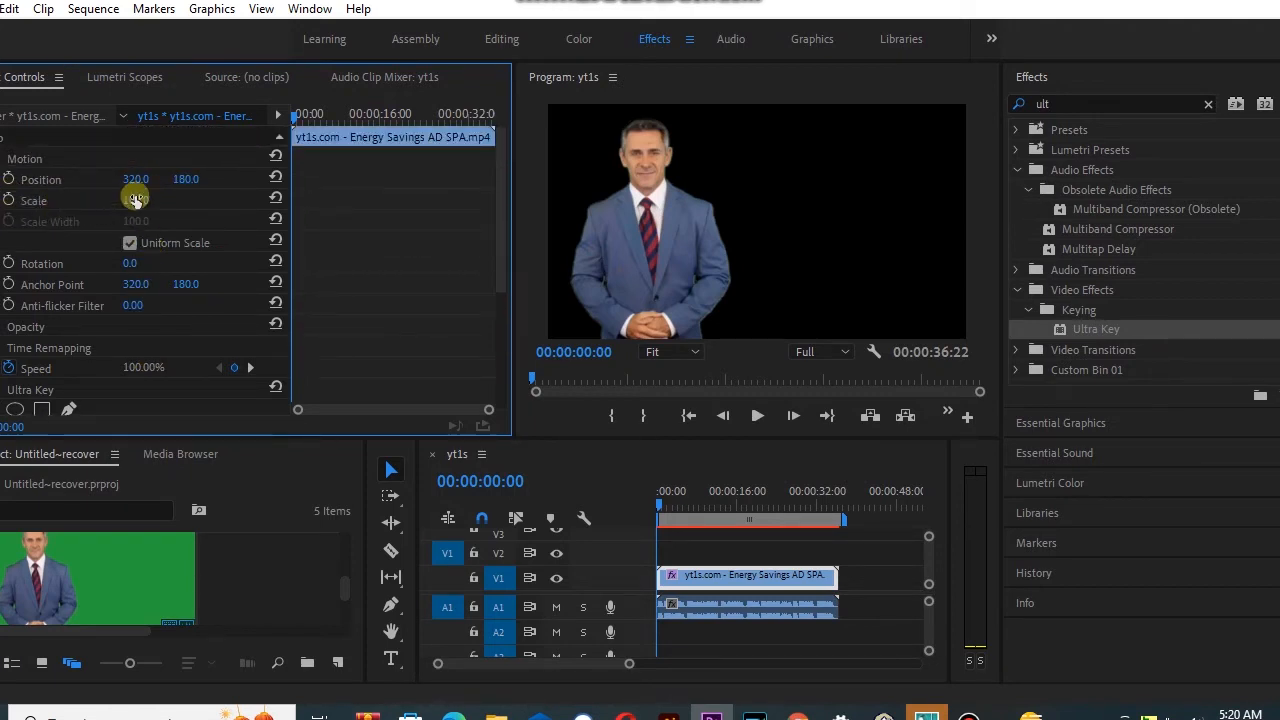
pyautogui.moveTo(135, 179); pyautogui.dragTo(430, 179)
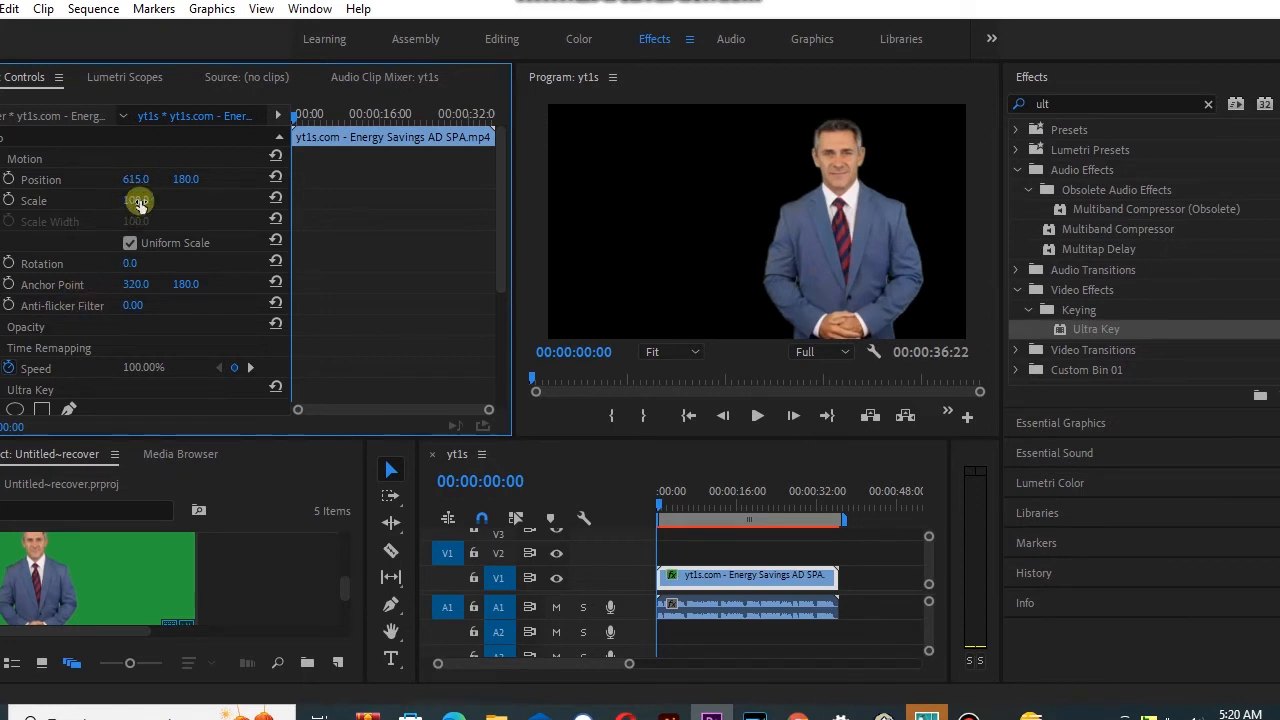
pyautogui.moveTo(136, 200)
pyautogui.mouseDown()
pyautogui.moveTo(40, 200)
pyautogui.moveTo(138, 200)
pyautogui.mouseUp()
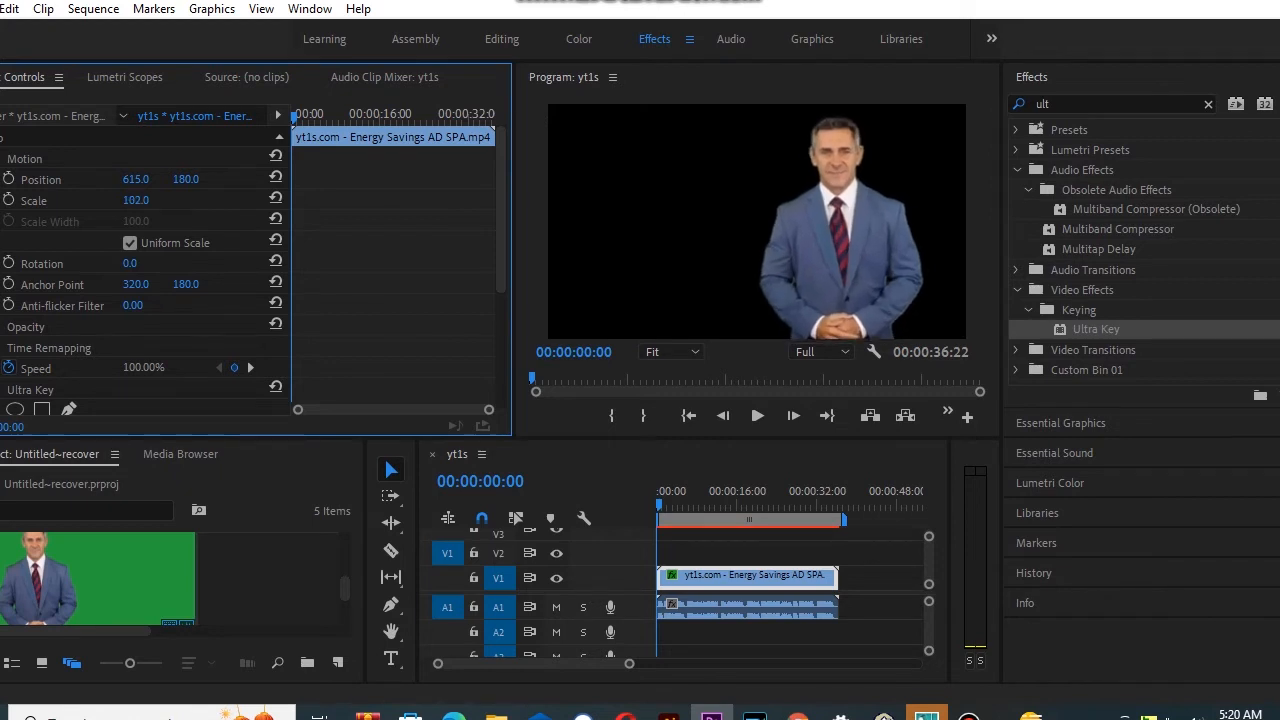
pyautogui.click(143, 178)
pyautogui.moveTo(143, 178); pyautogui.dragTo(155, 178)
pyautogui.click(182, 186)
pyautogui.moveTo(182, 186); pyautogui.dragTo(190, 179)
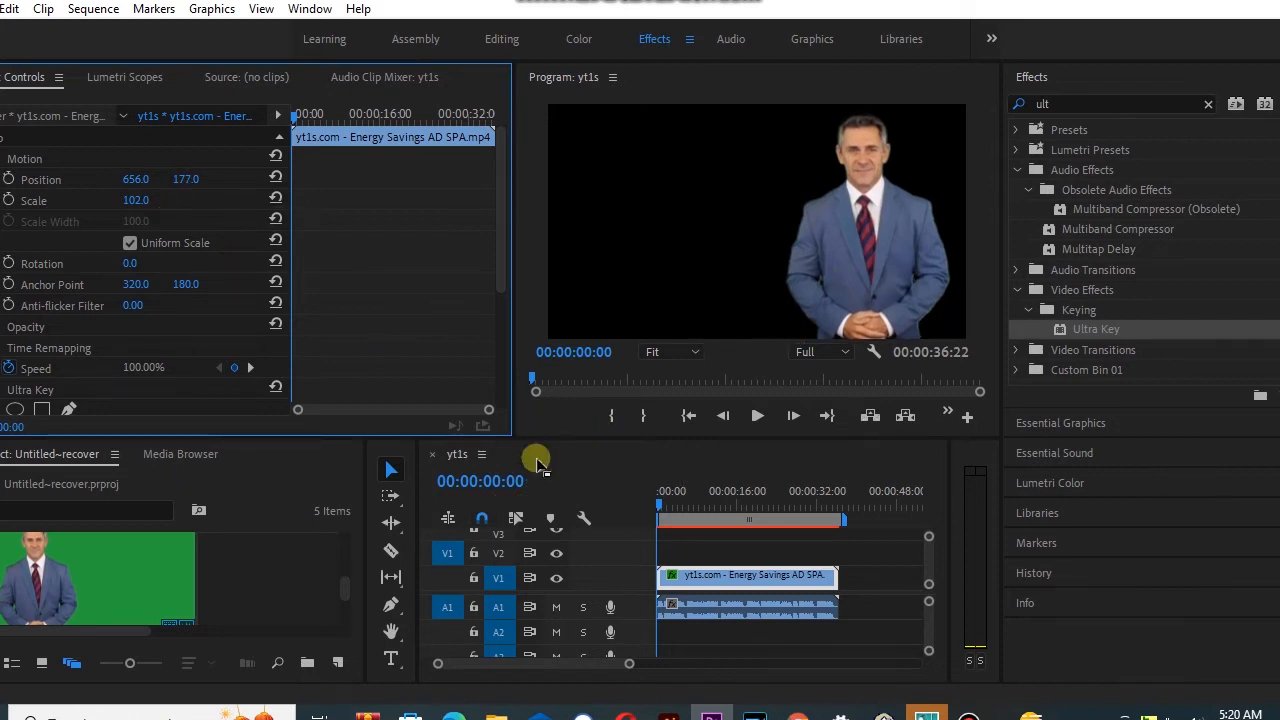
pyautogui.click(755, 420)
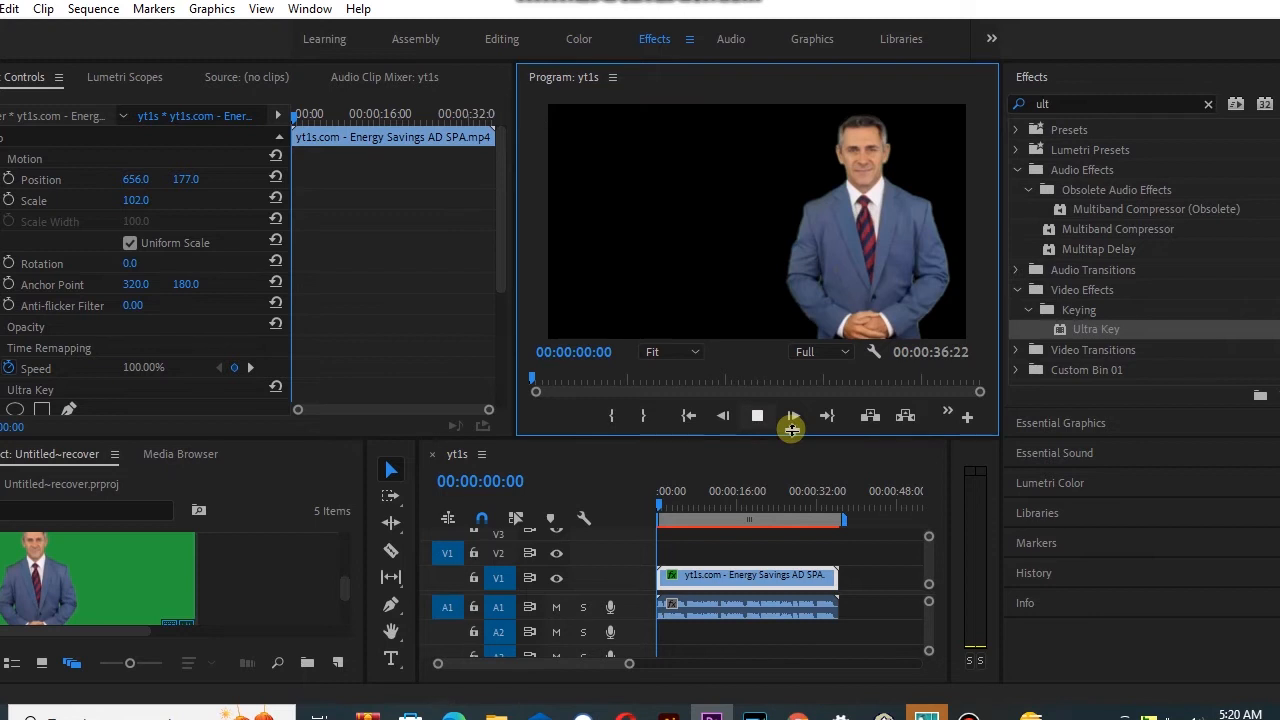
# Stop playback and widen the Program monitor and the timeline by shrinking the effects and audio meter areas
pyautogui.click(758, 415)
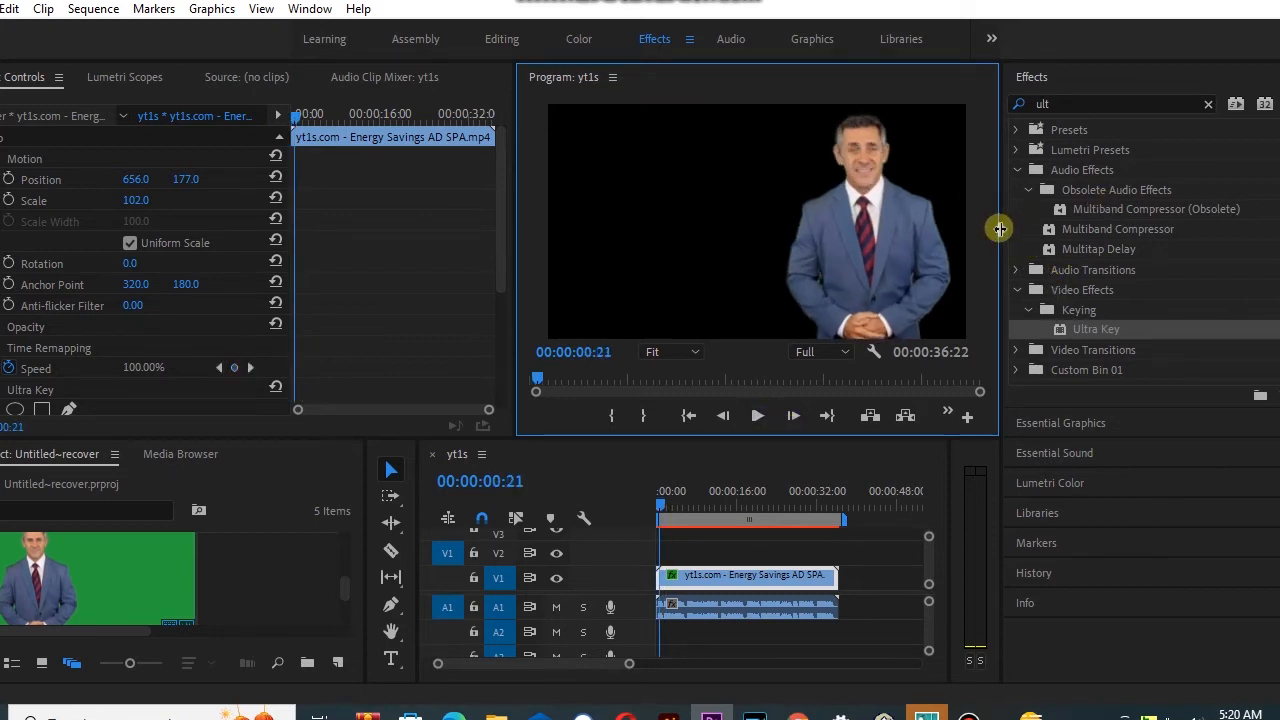
pyautogui.moveTo(1000, 229); pyautogui.dragTo(1279, 225)
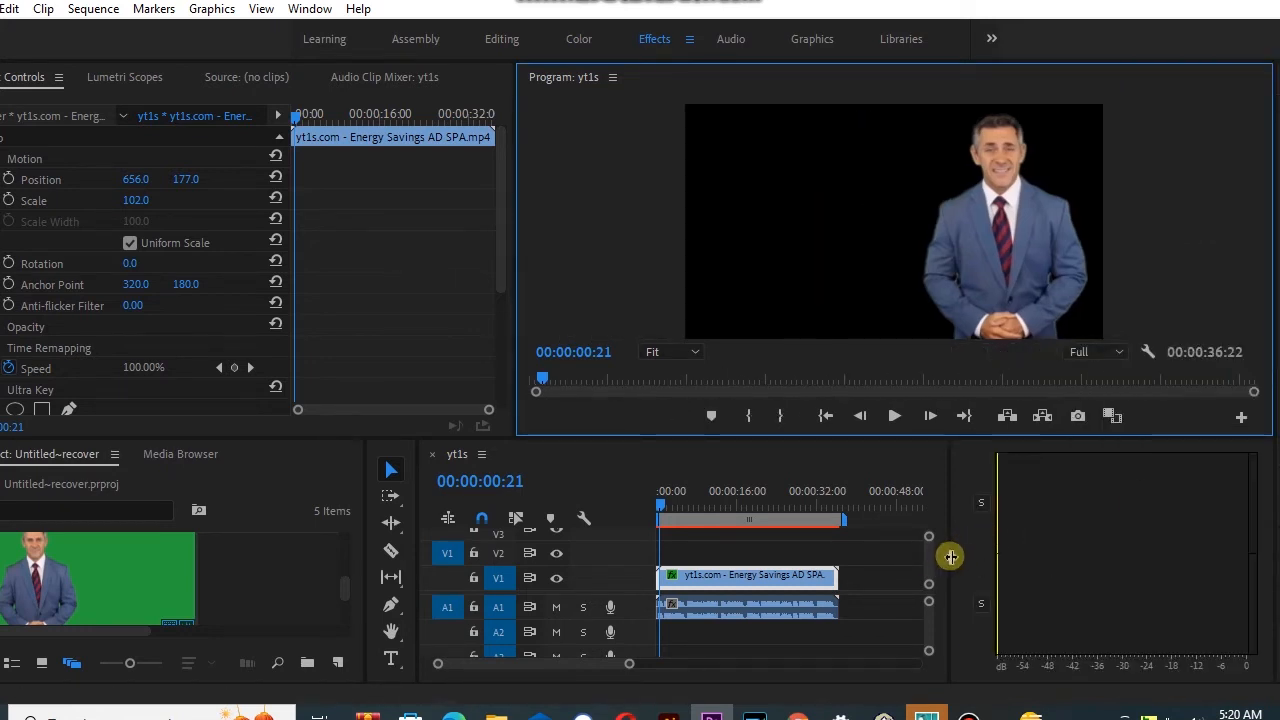
pyautogui.moveTo(949, 557); pyautogui.dragTo(1222, 541)
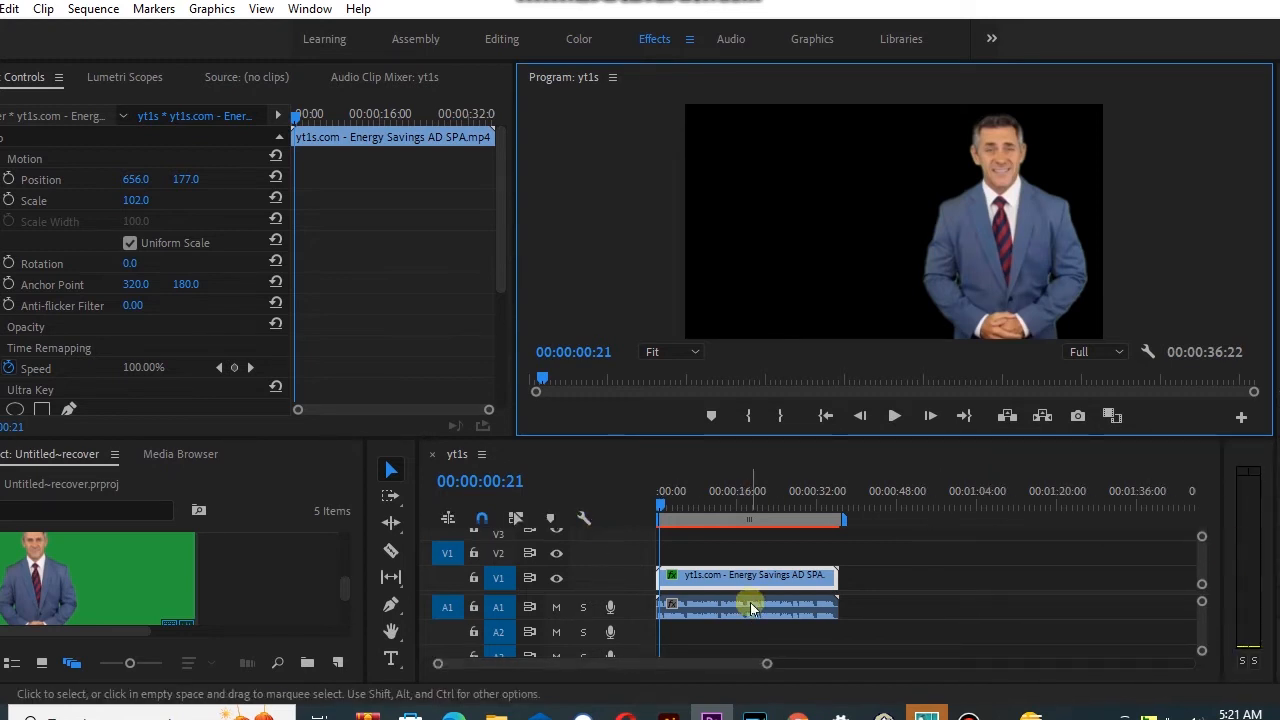
# Move the presenter clip up to V2 and lay the news studio image on V1, extended to the presenter clip's full length
pyautogui.moveTo(722, 581); pyautogui.dragTo(724, 553)
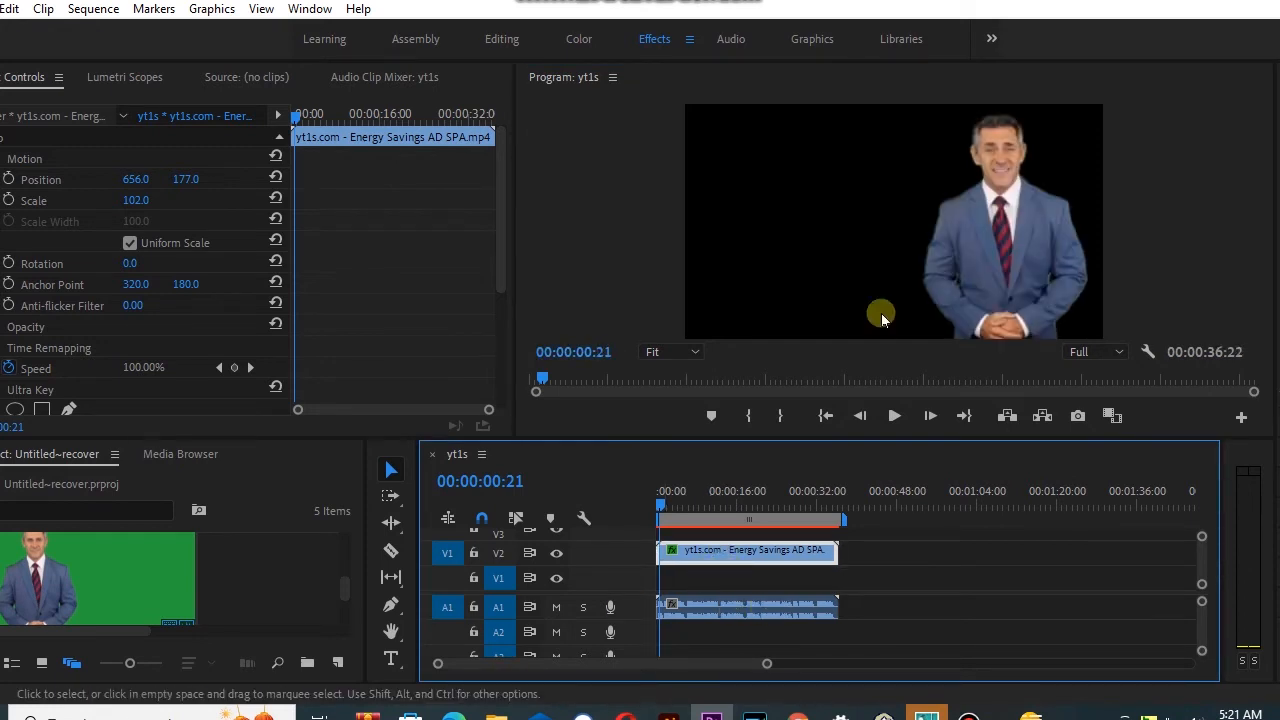
pyautogui.scroll(-2, 82, 598)
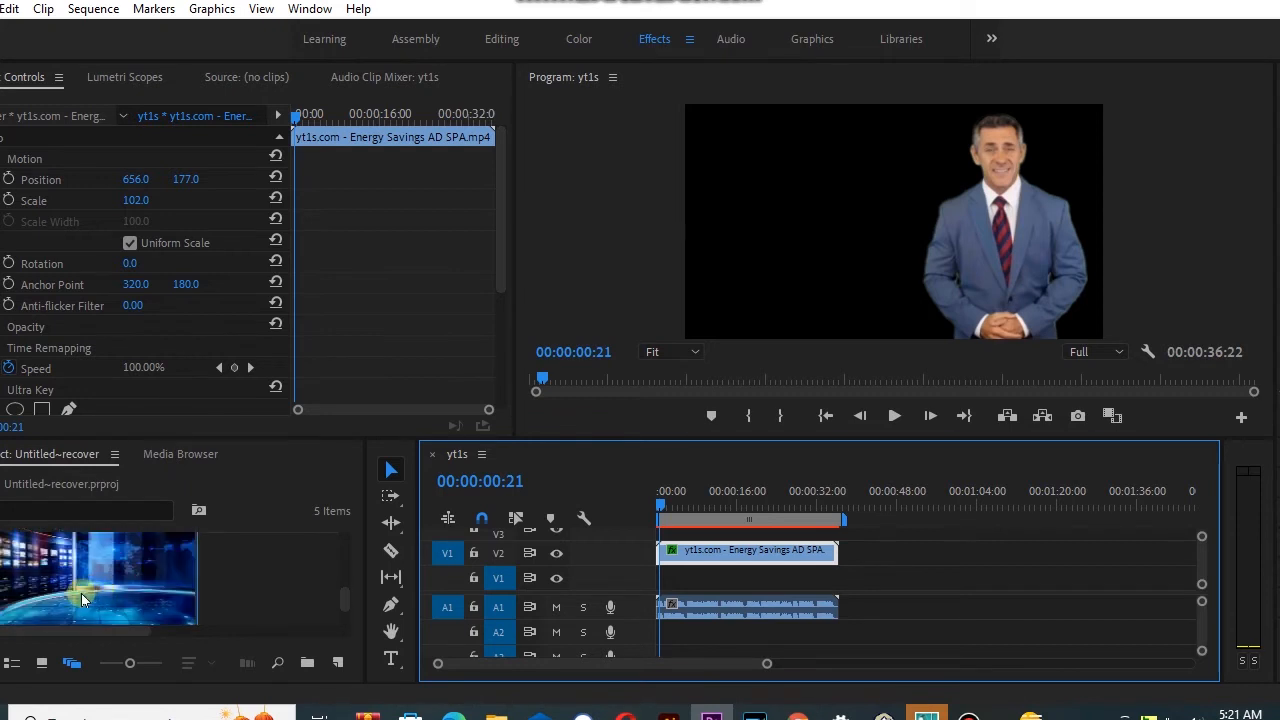
pyautogui.scroll(-1, 206, 590)
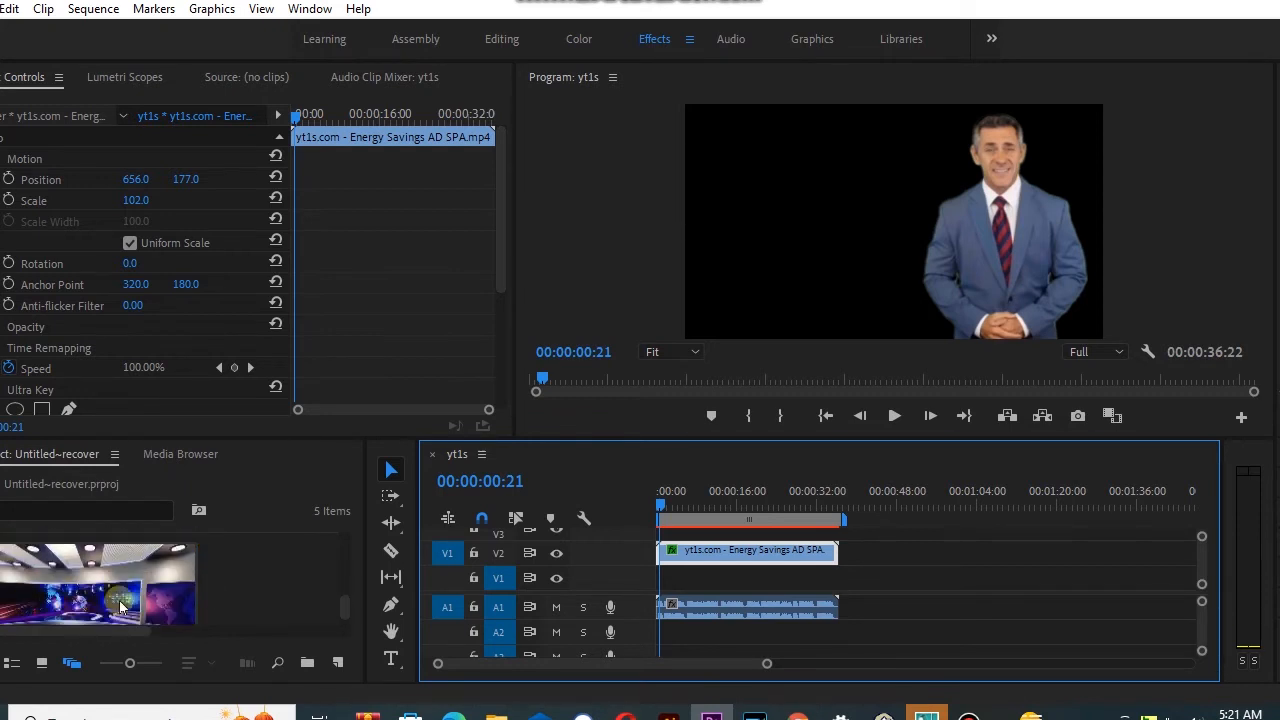
pyautogui.moveTo(107, 598); pyautogui.dragTo(660, 585)
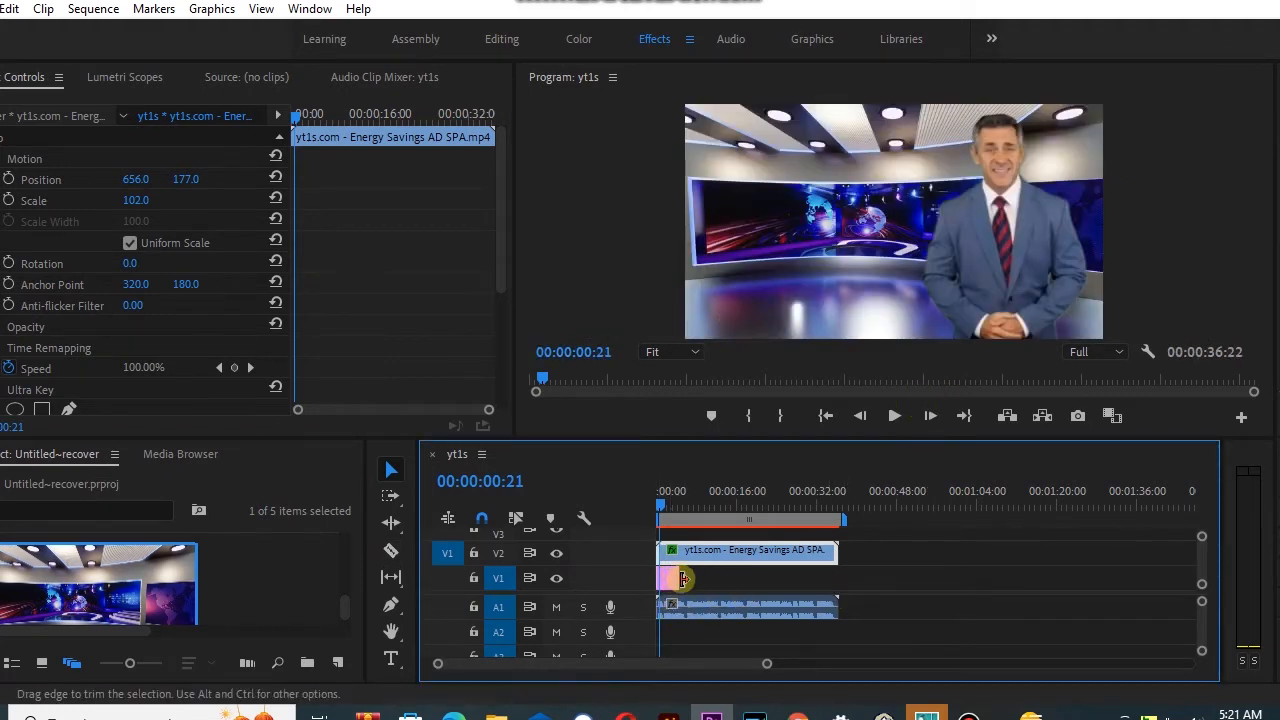
pyautogui.moveTo(684, 578); pyautogui.dragTo(845, 606)
# Play back the composited sequence, jumping ahead to about 00:00:18 to check the presenter over the studio background
pyautogui.click(893, 418)
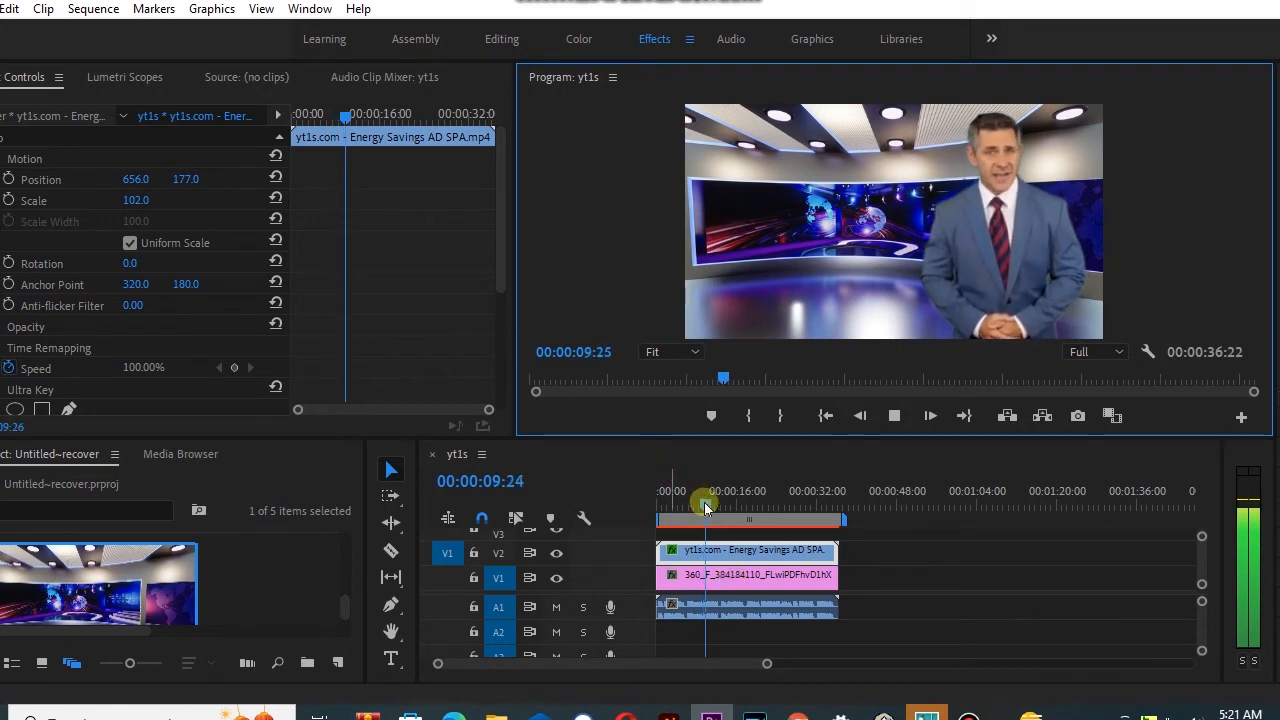
pyautogui.click(749, 492)
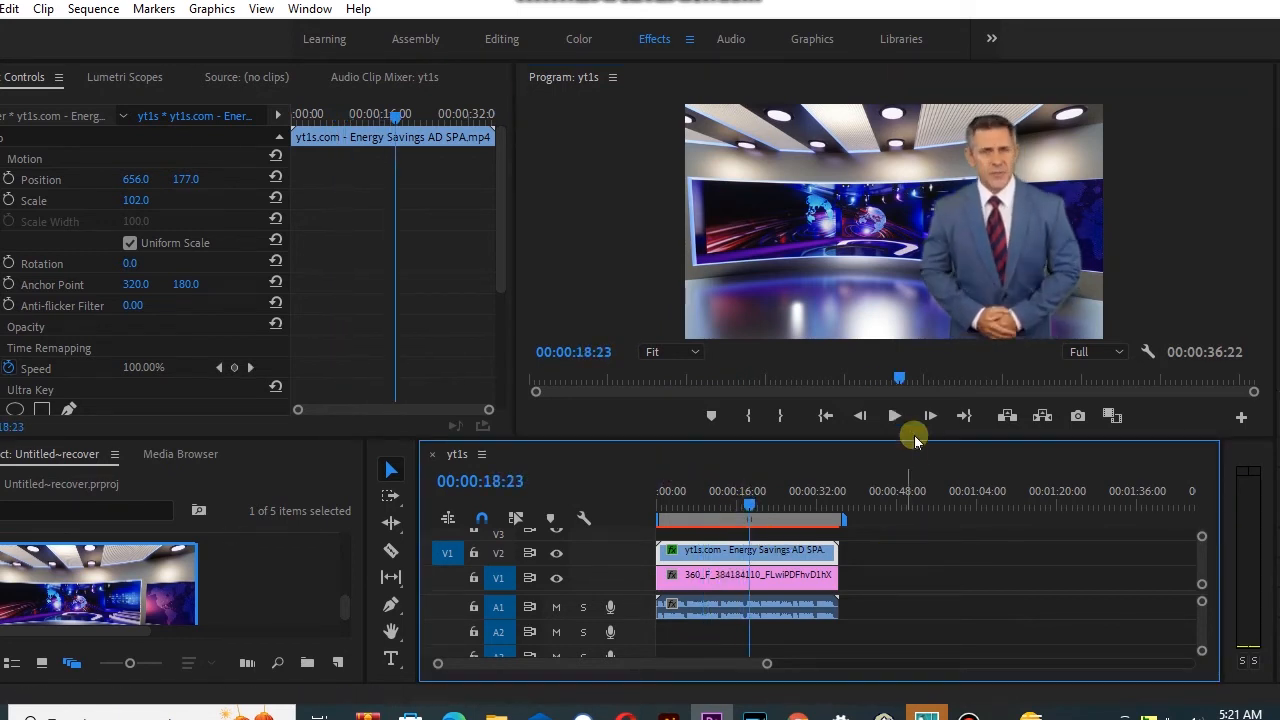
pyautogui.click(894, 416)
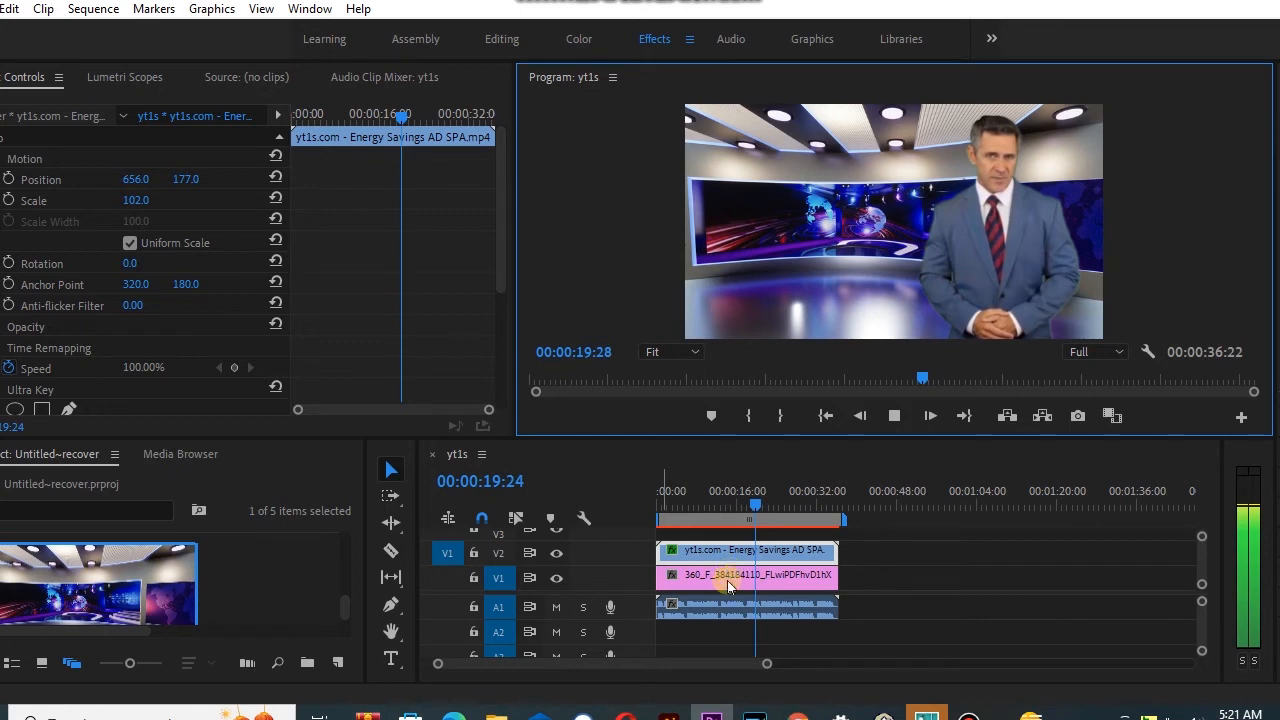
# Try a different scale for the studio image on V1, then return it to 100
pyautogui.click(729, 587)
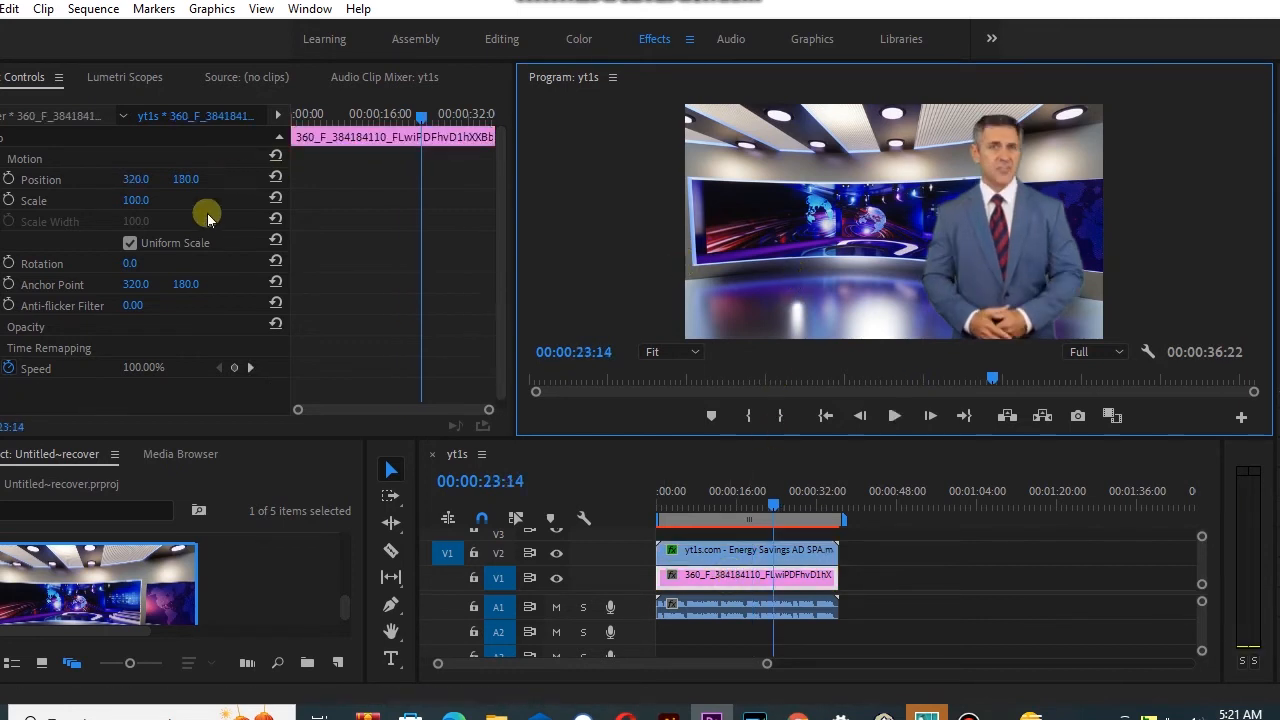
pyautogui.click(135, 200)
pyautogui.write('57')
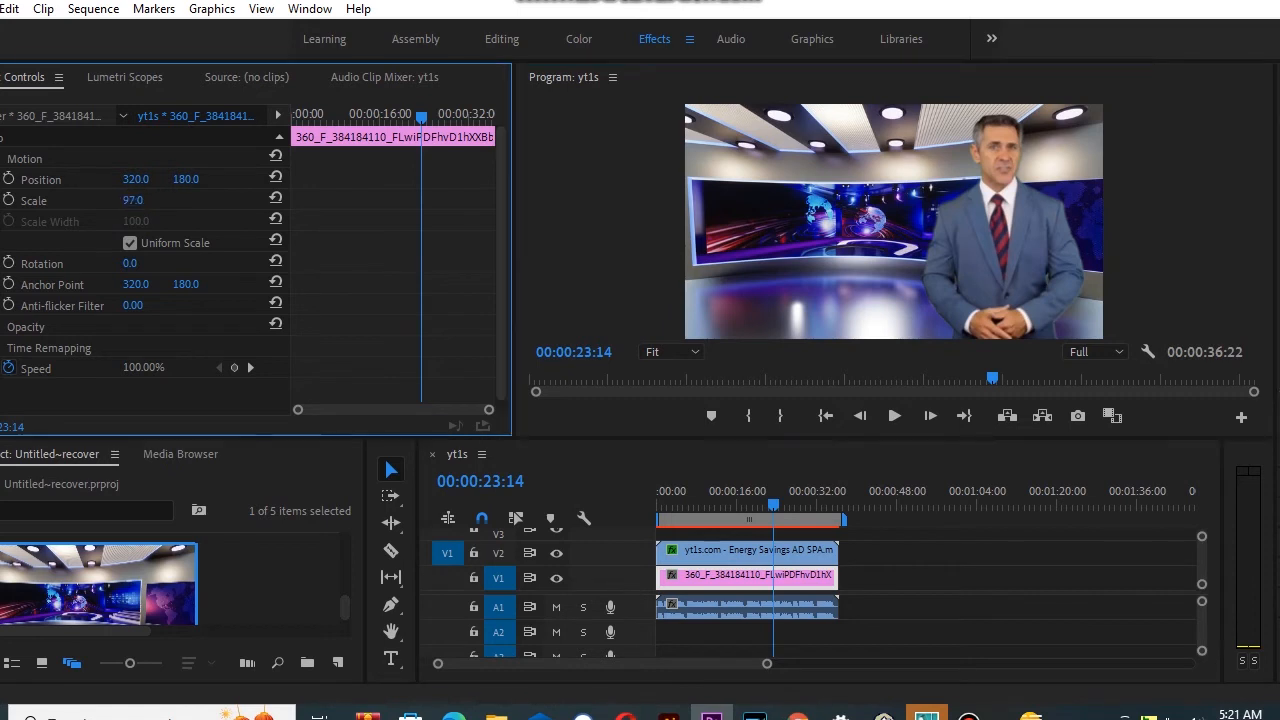
pyautogui.press('Return')
pyautogui.moveTo(133, 200); pyautogui.dragTo(176, 200)
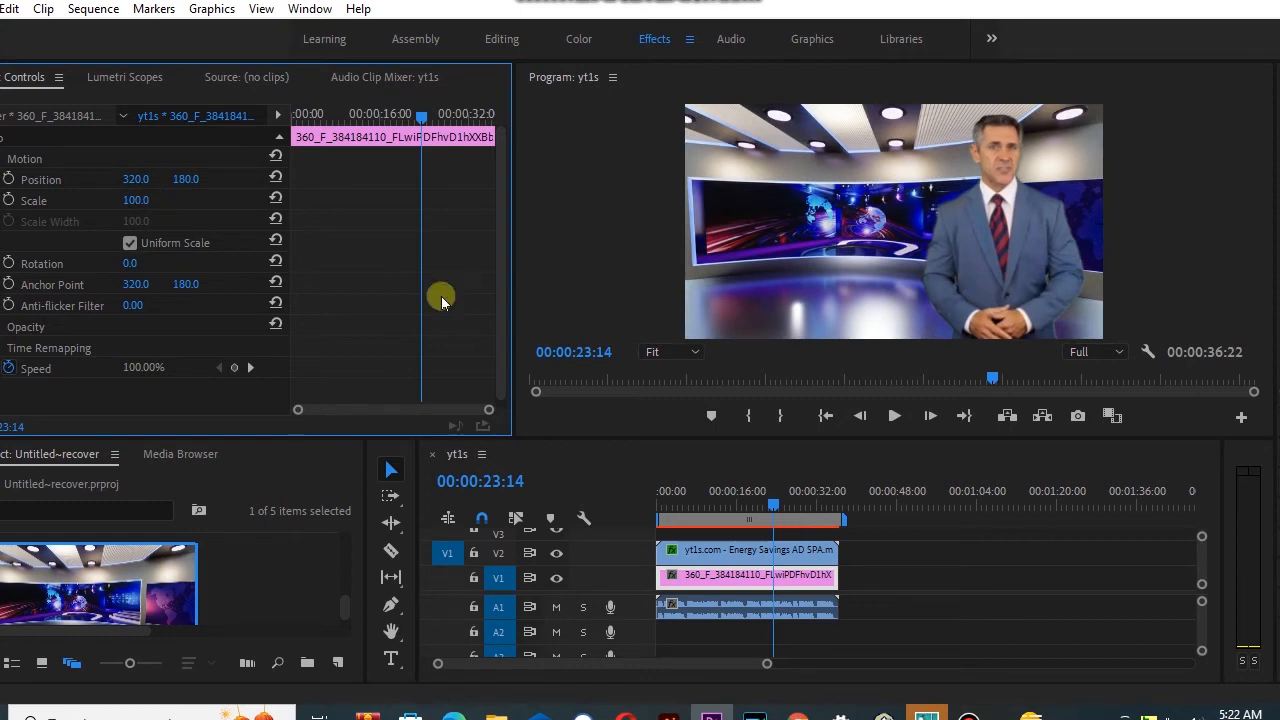
# Play the composite through to the end, then replay a part from around 24 seconds and stop
pyautogui.click(894, 416)
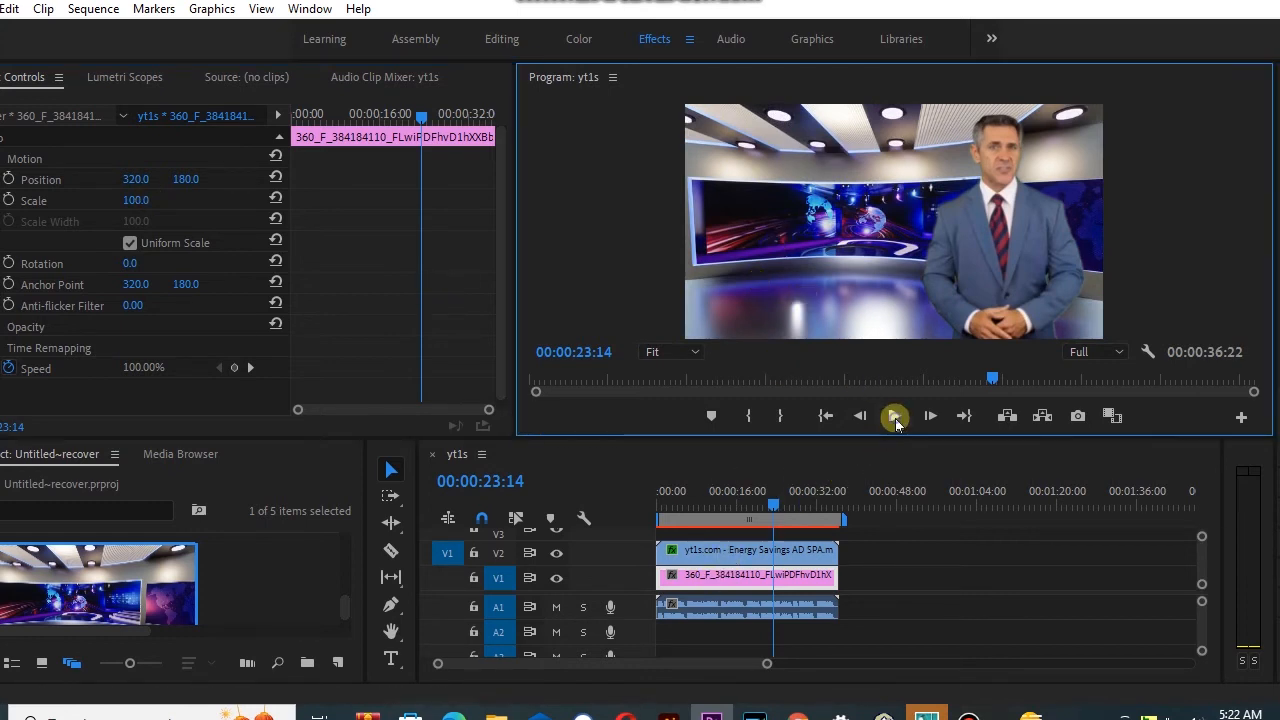
pyautogui.click(706, 585)
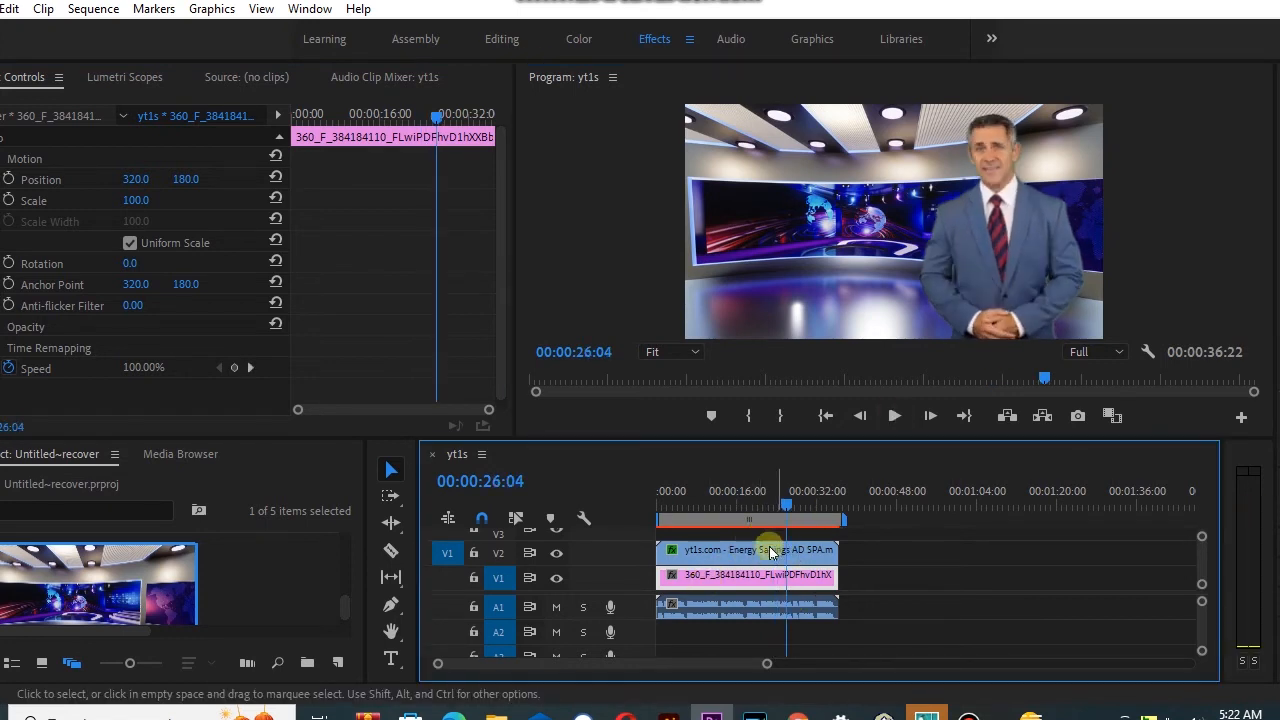
pyautogui.click(896, 415)
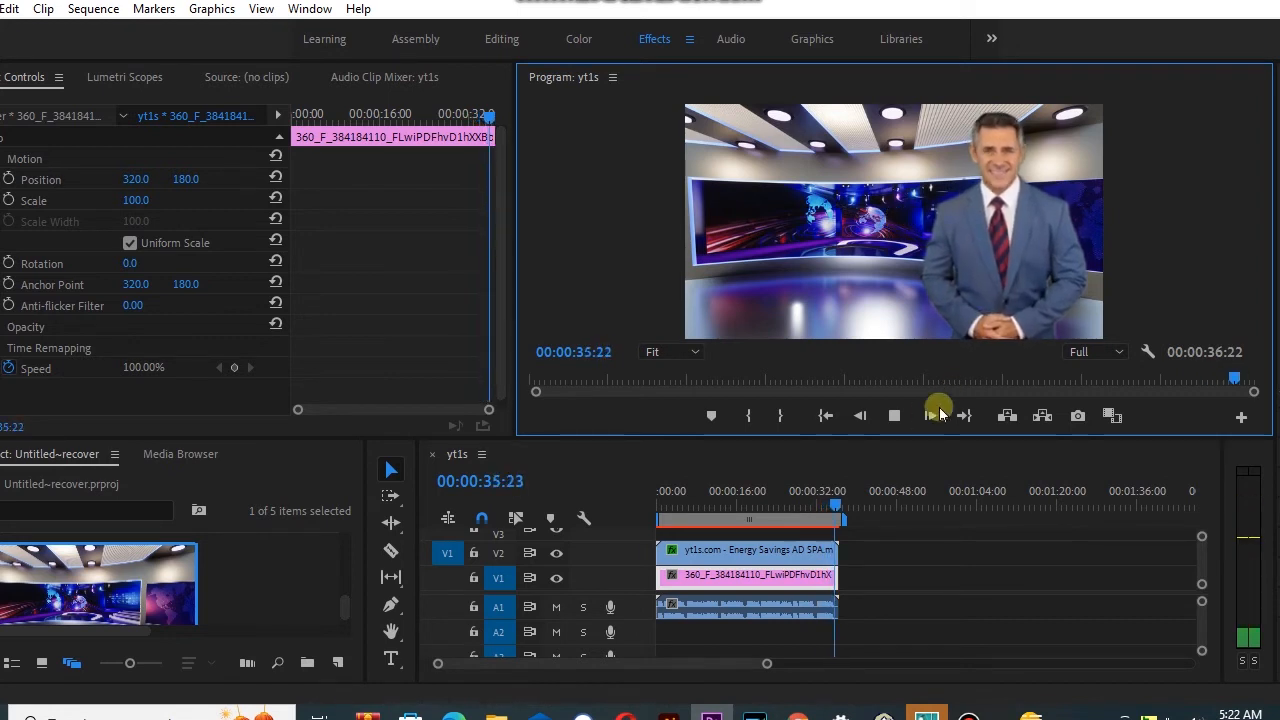
pyautogui.click(890, 416)
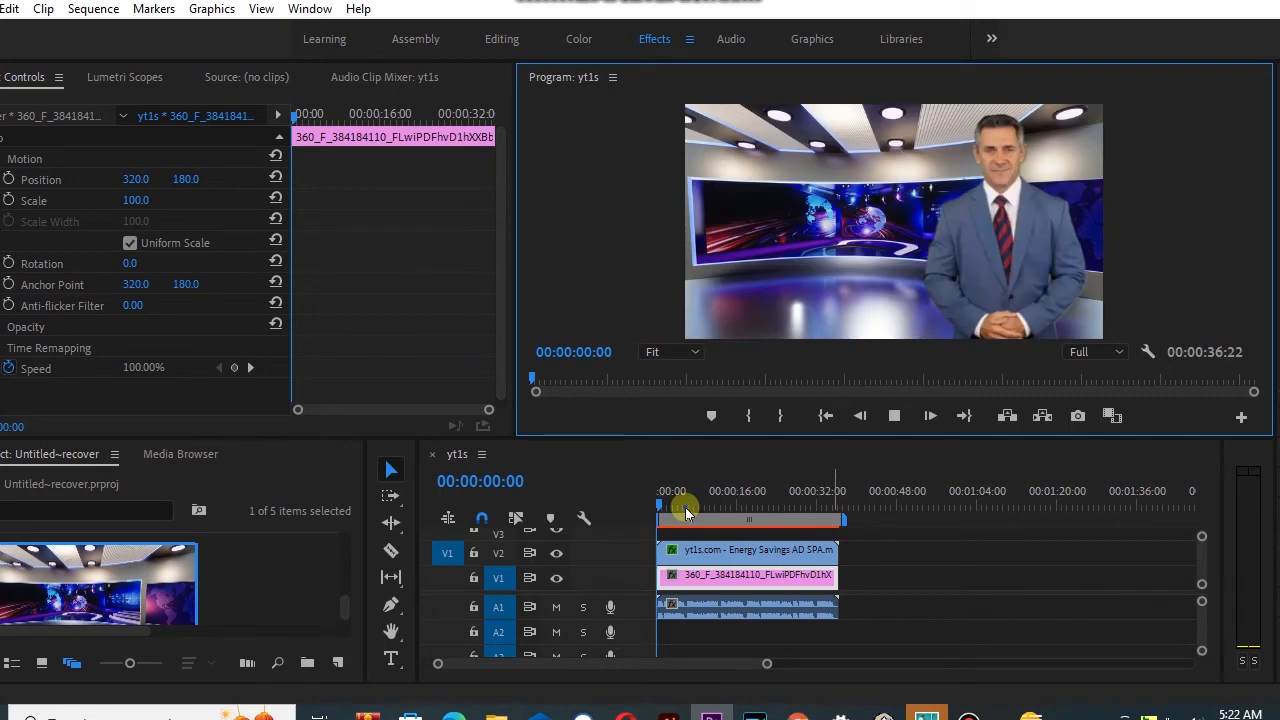
pyautogui.click(783, 507)
pyautogui.click(894, 416)
pyautogui.click(895, 418)
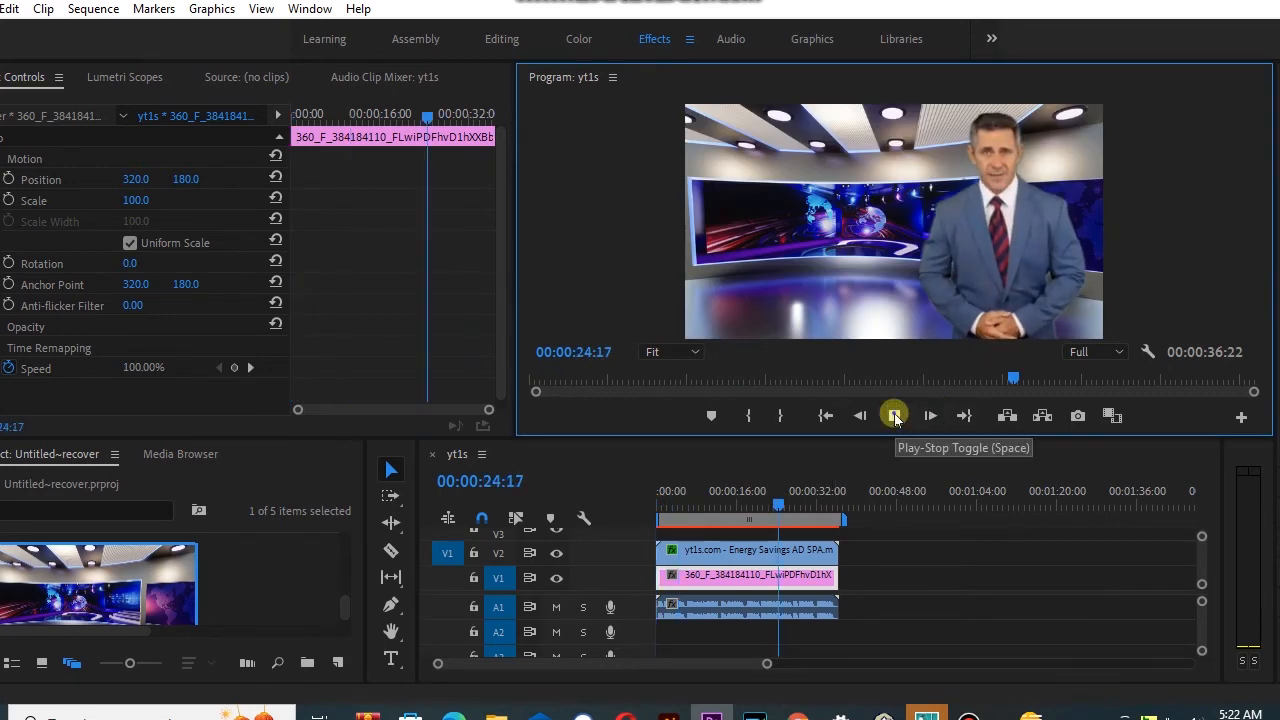
pyautogui.click(896, 418)
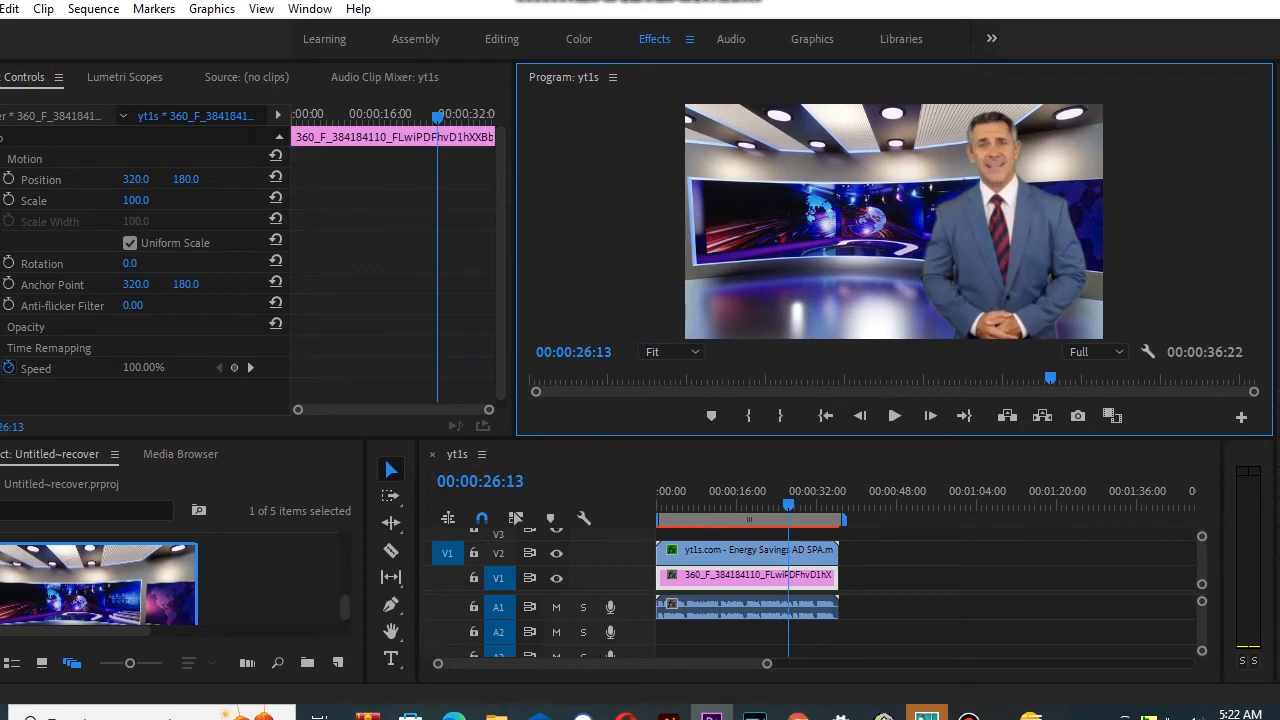
# Open the media export settings for the sequence
pyautogui.click(0, 9)
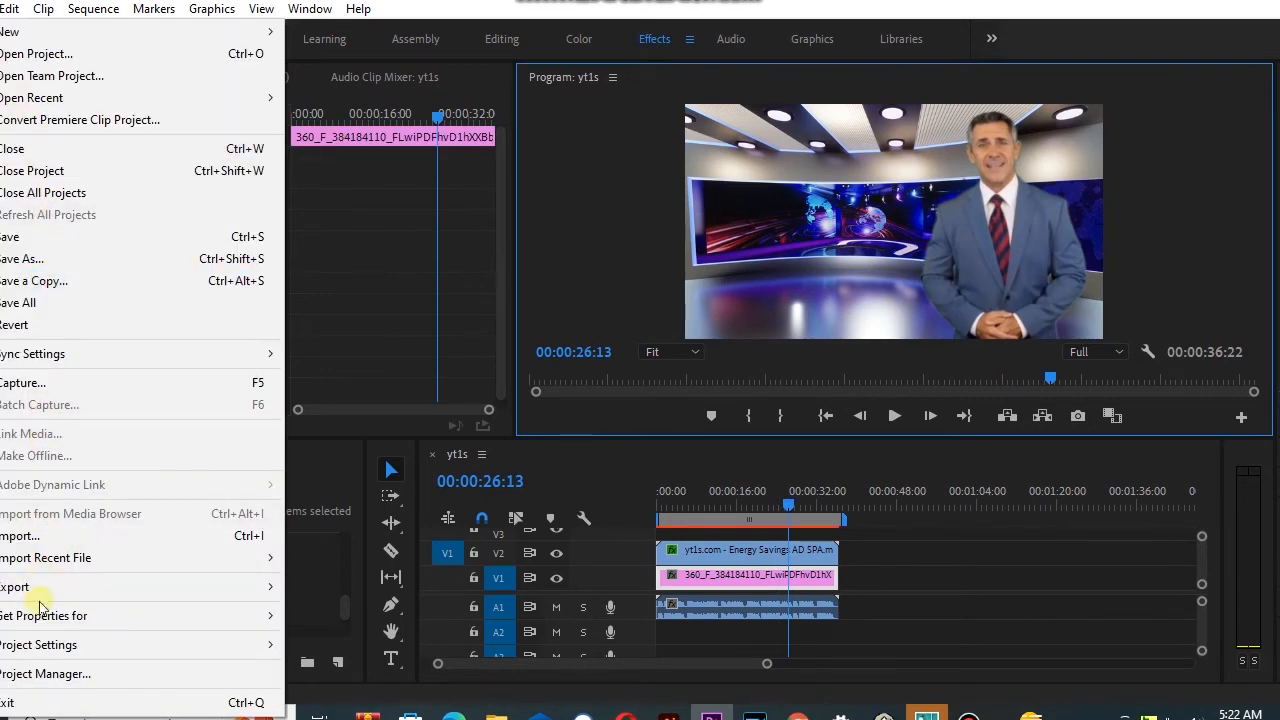
pyautogui.moveTo(55, 594)
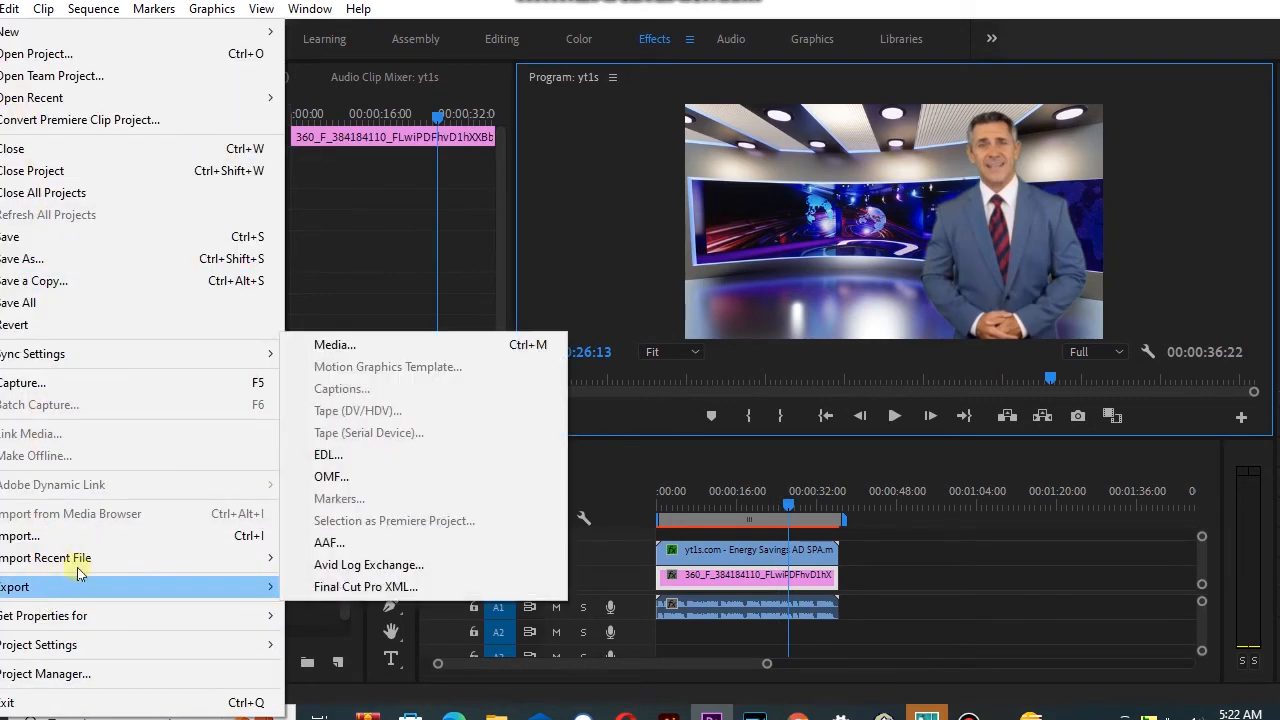
pyautogui.click(388, 345)
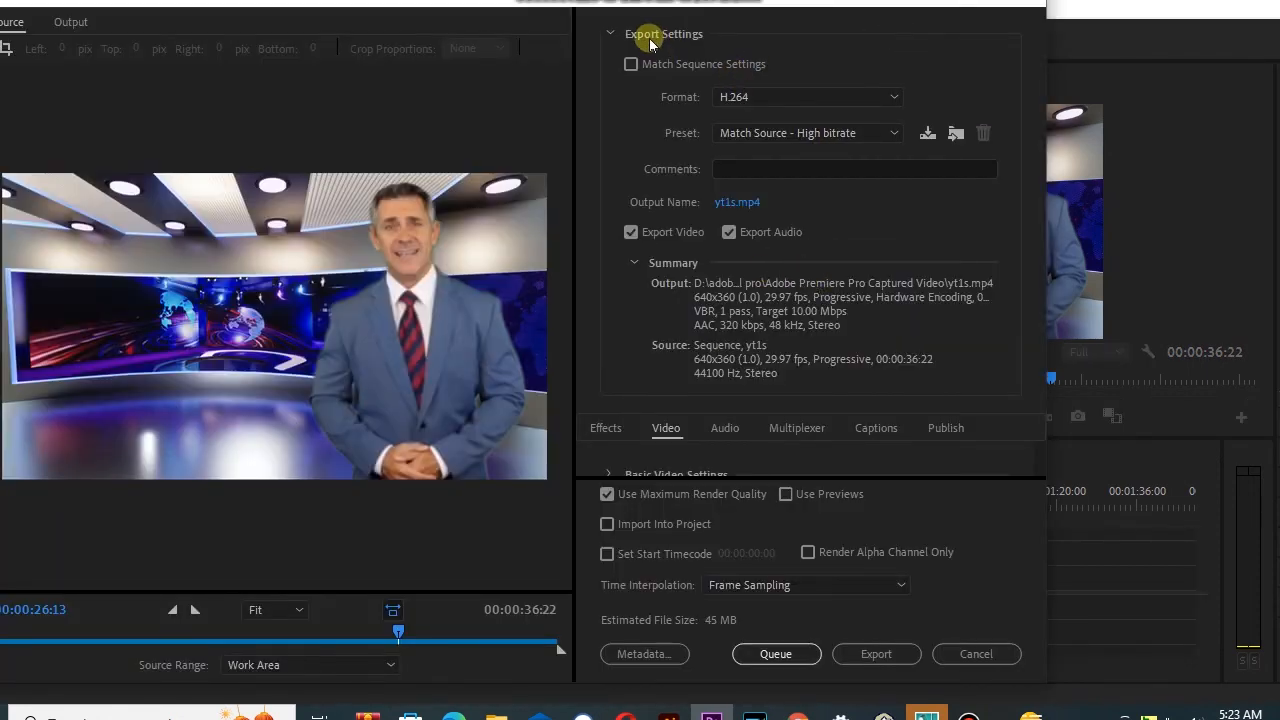
# Leave Match Sequence Settings off and choose the Twitter 720p HD preset for the H.264 export
pyautogui.click(629, 67)
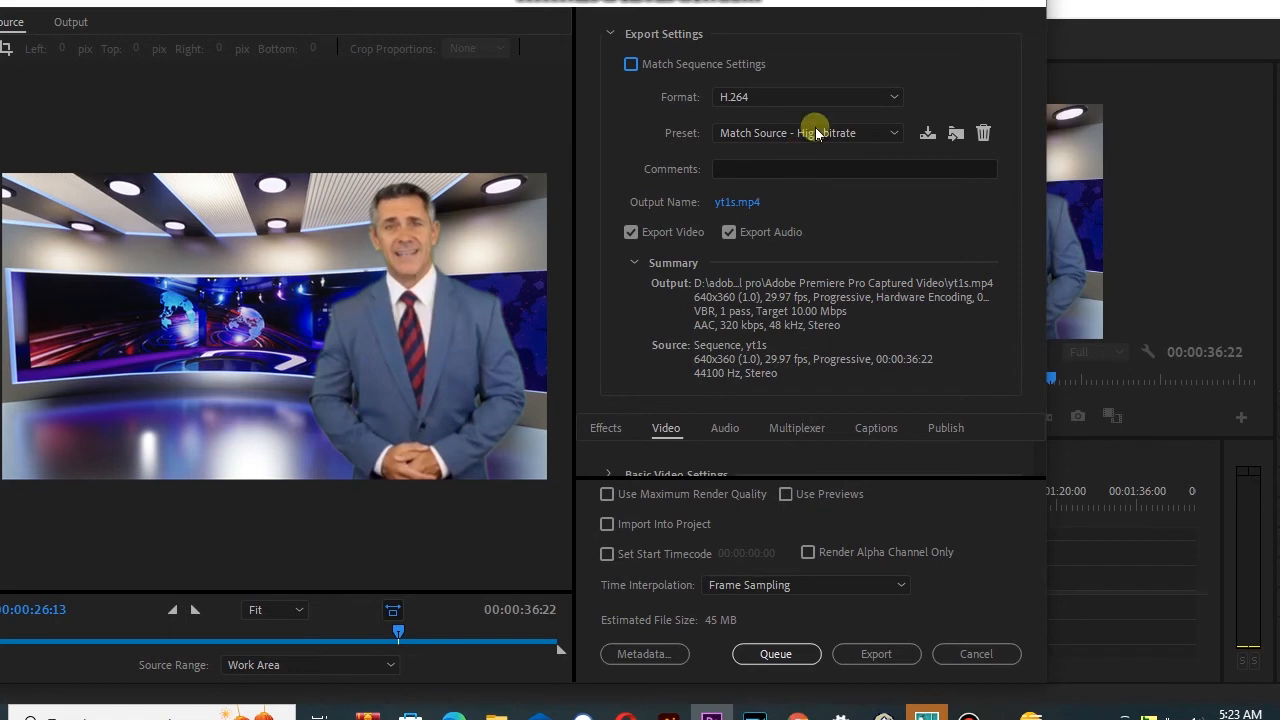
pyautogui.click(889, 134)
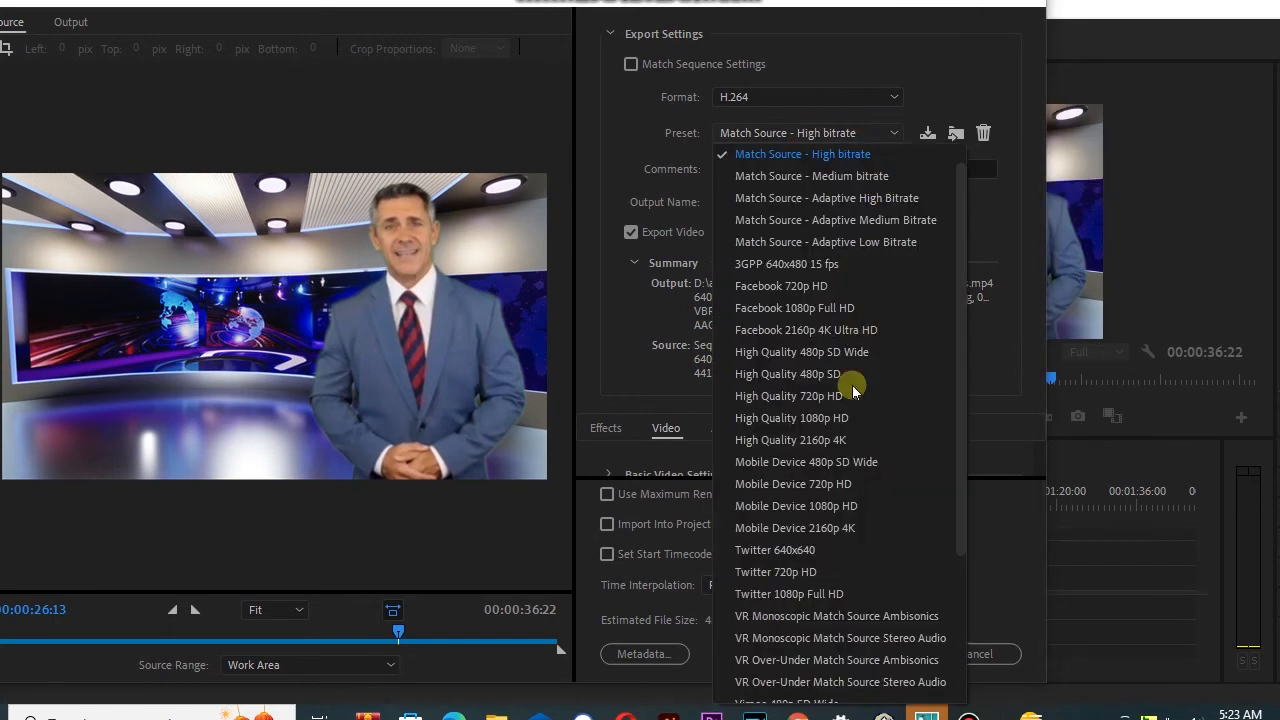
pyautogui.click(846, 578)
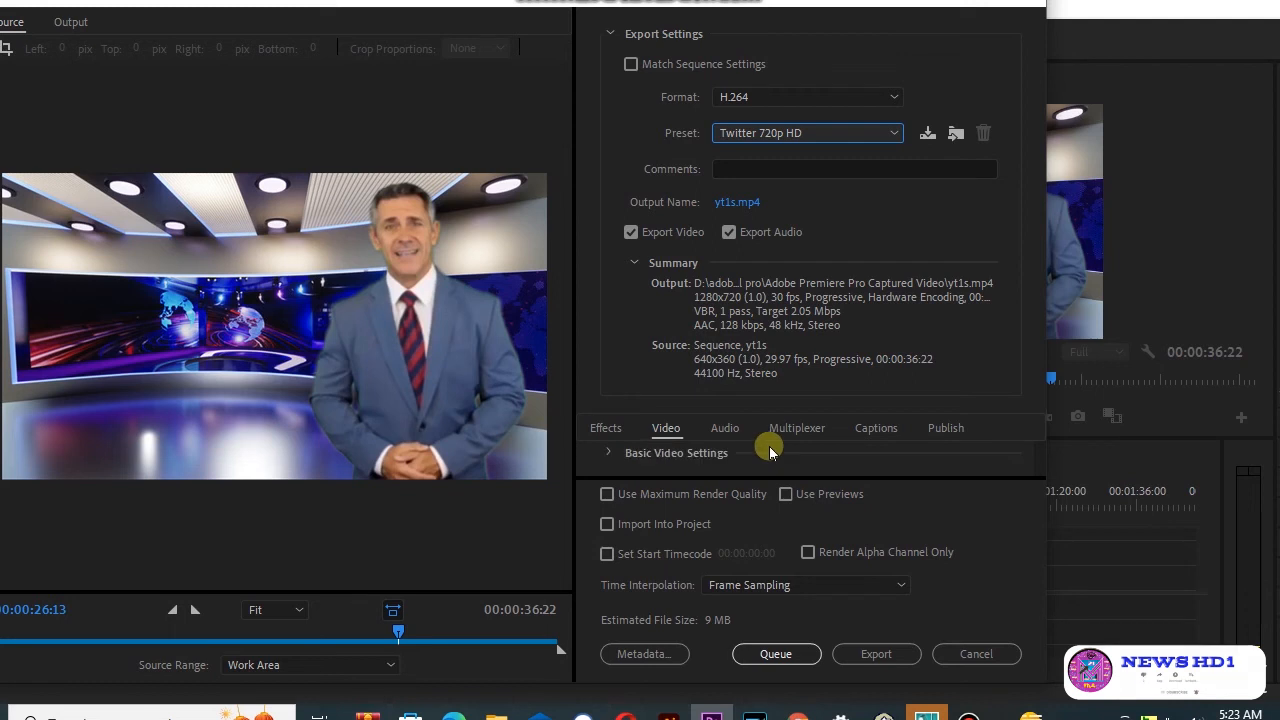
# Set the export's bitrate encoding to VBR, 2 pass and enable Use Maximum Render Quality
pyautogui.scroll(-5, 805, 453)
pyautogui.scroll(-2, 807, 453)
pyautogui.scroll(2, 812, 455)
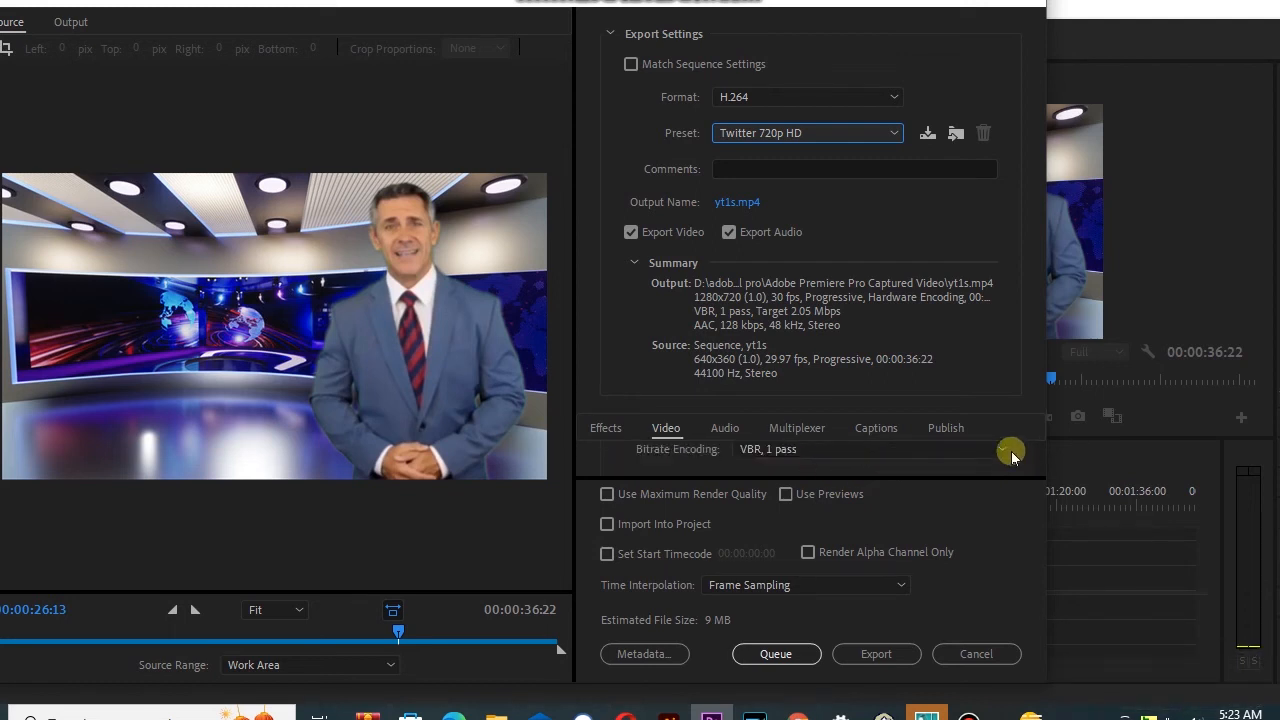
pyautogui.click(1003, 448)
pyautogui.click(831, 516)
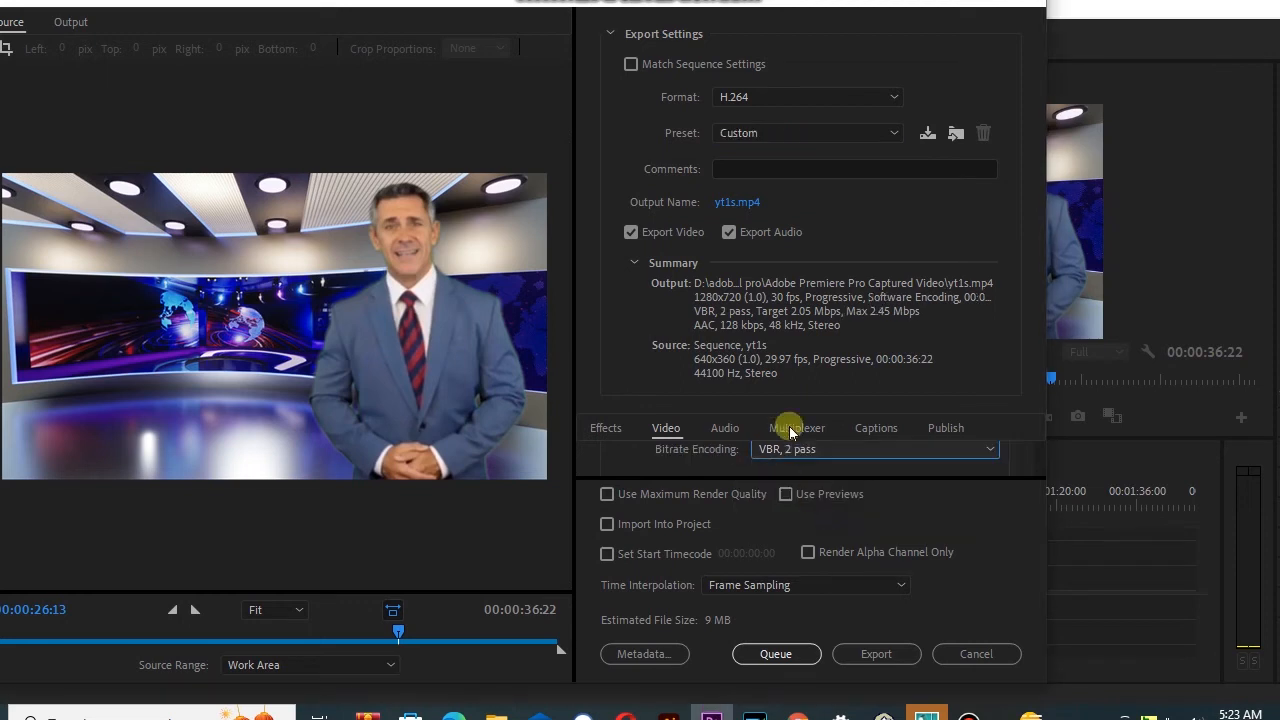
pyautogui.click(606, 494)
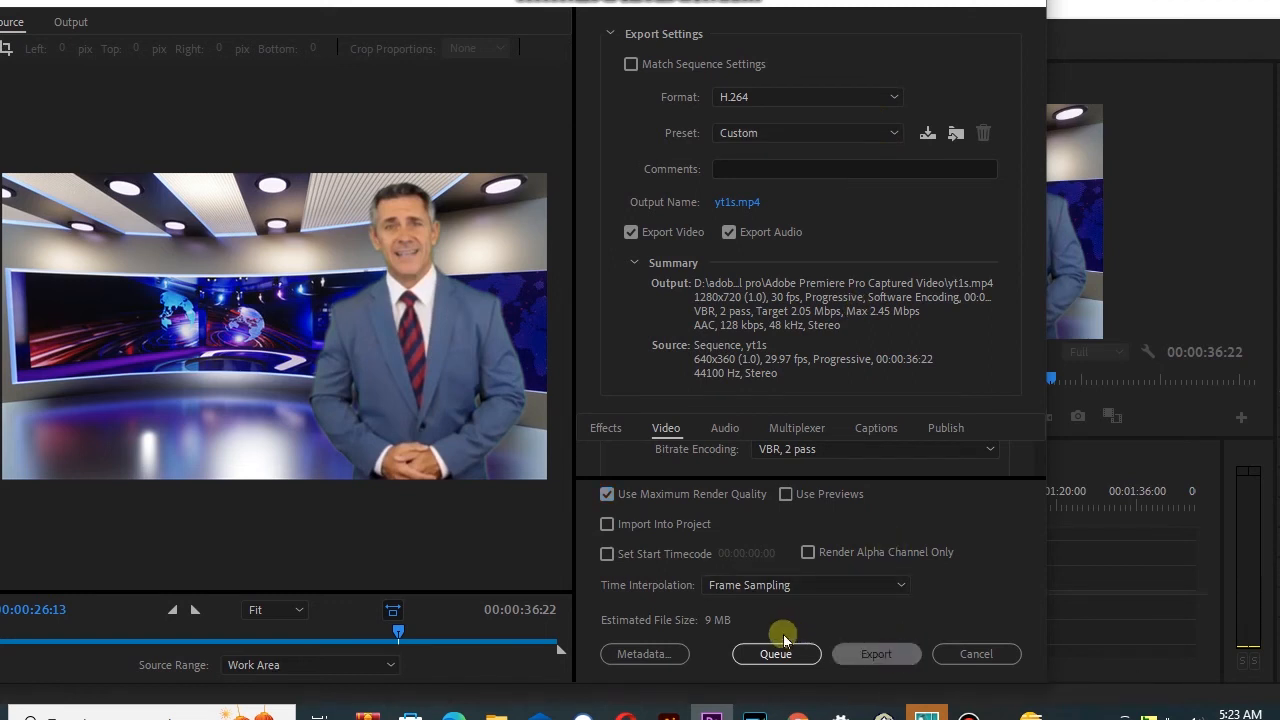
# Choose the High Quality 480p SD preset and export the sequence as the H.264 file yt1s.mp4
pyautogui.click(876, 654)
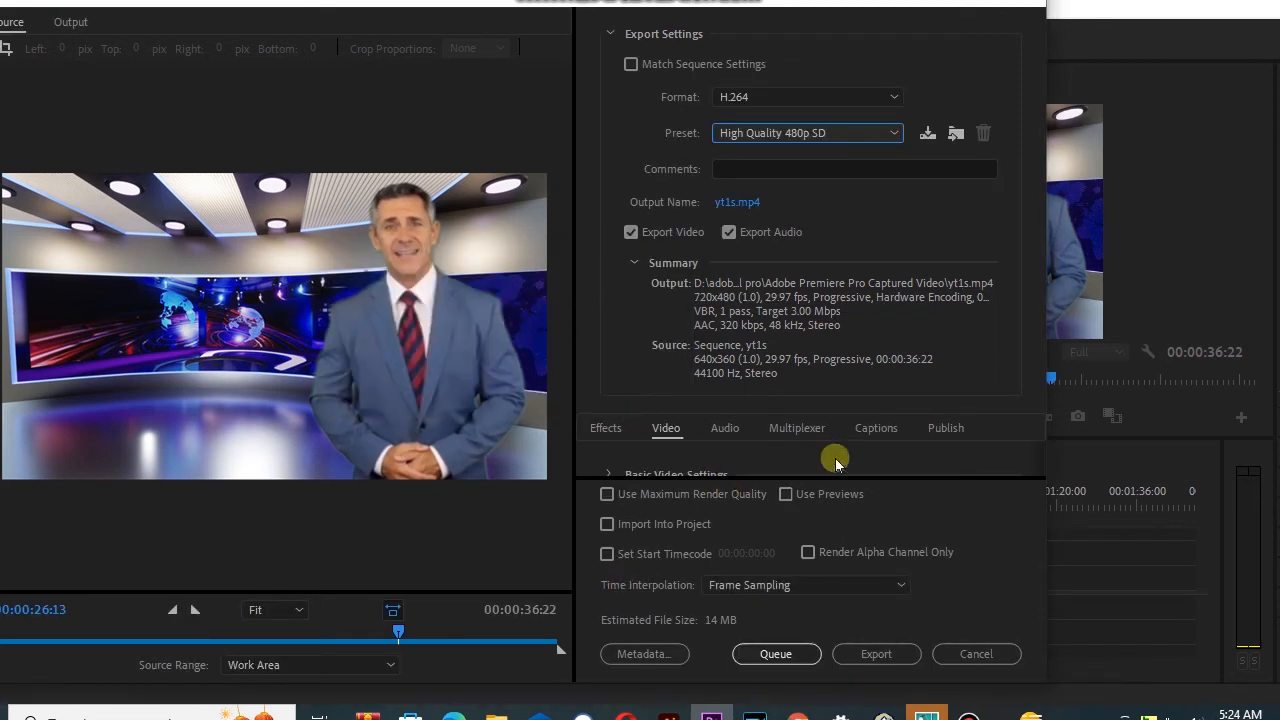
pyautogui.click(889, 653)
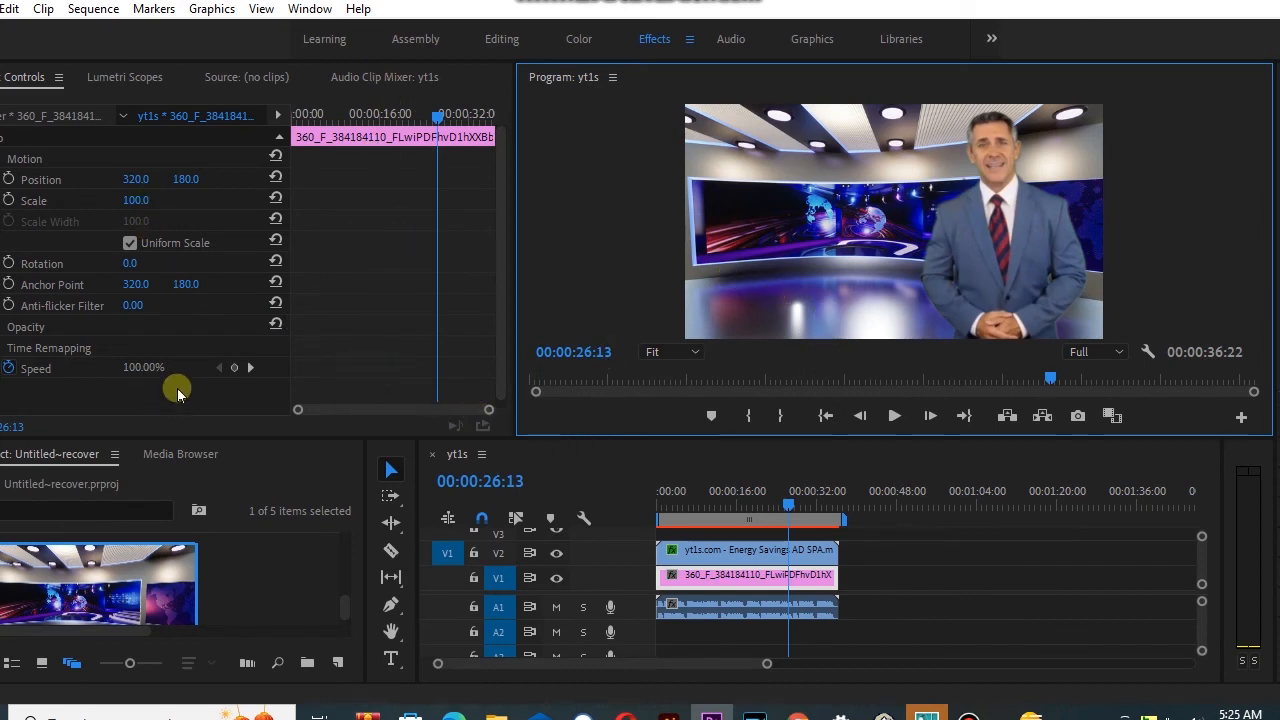
# Switch to File Explorer and look for the exported video in the toutoral folder on drive D
pyautogui.click(497, 716)
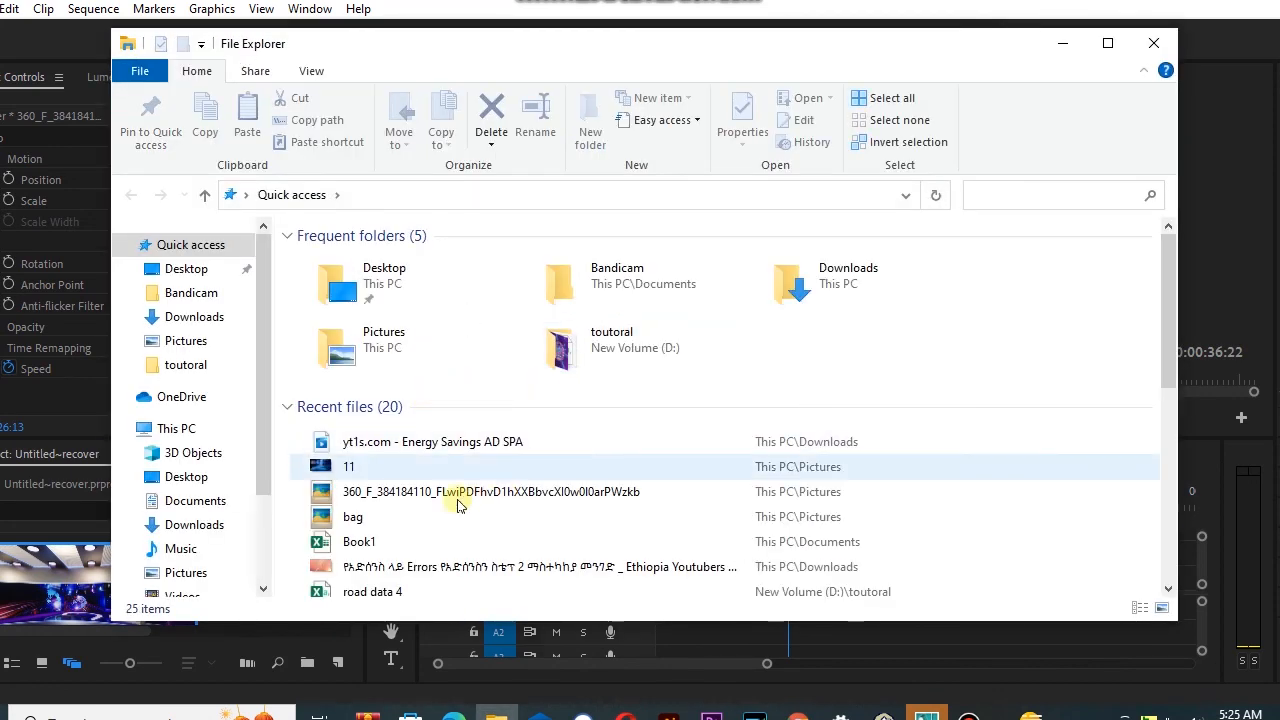
pyautogui.scroll(-1, 213, 500)
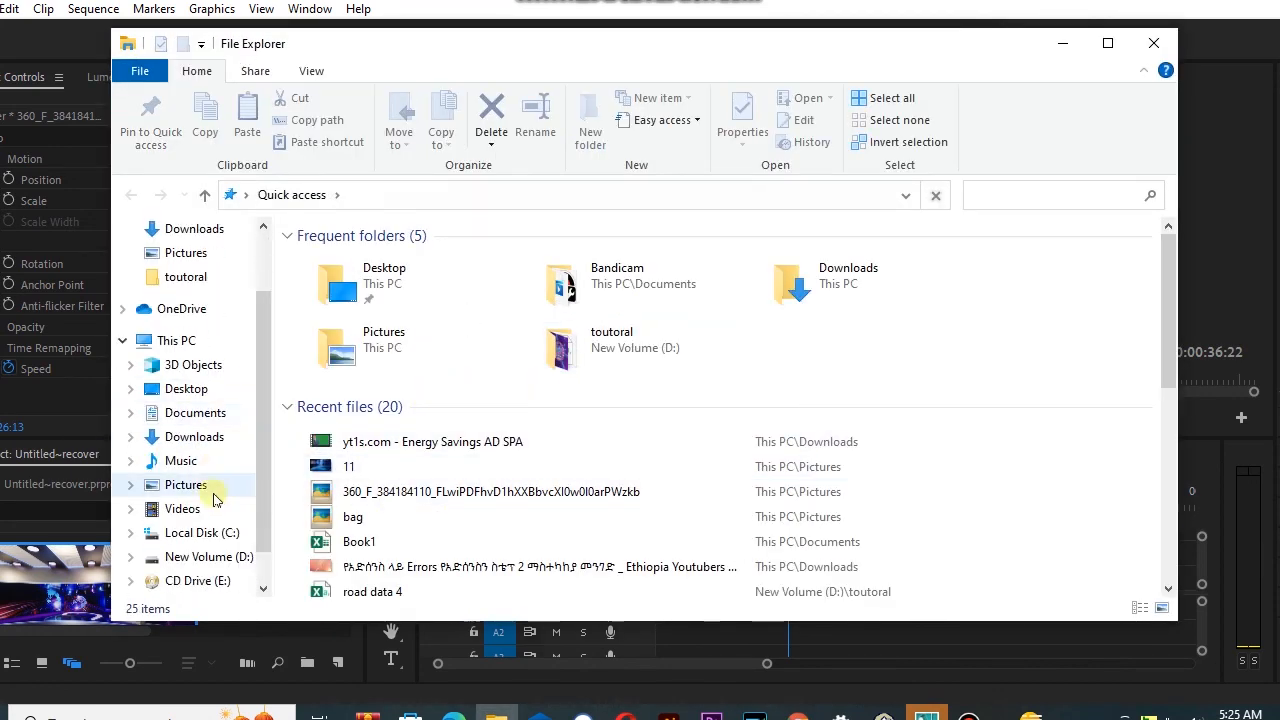
pyautogui.click(612, 347)
pyautogui.doubleClick(612, 347)
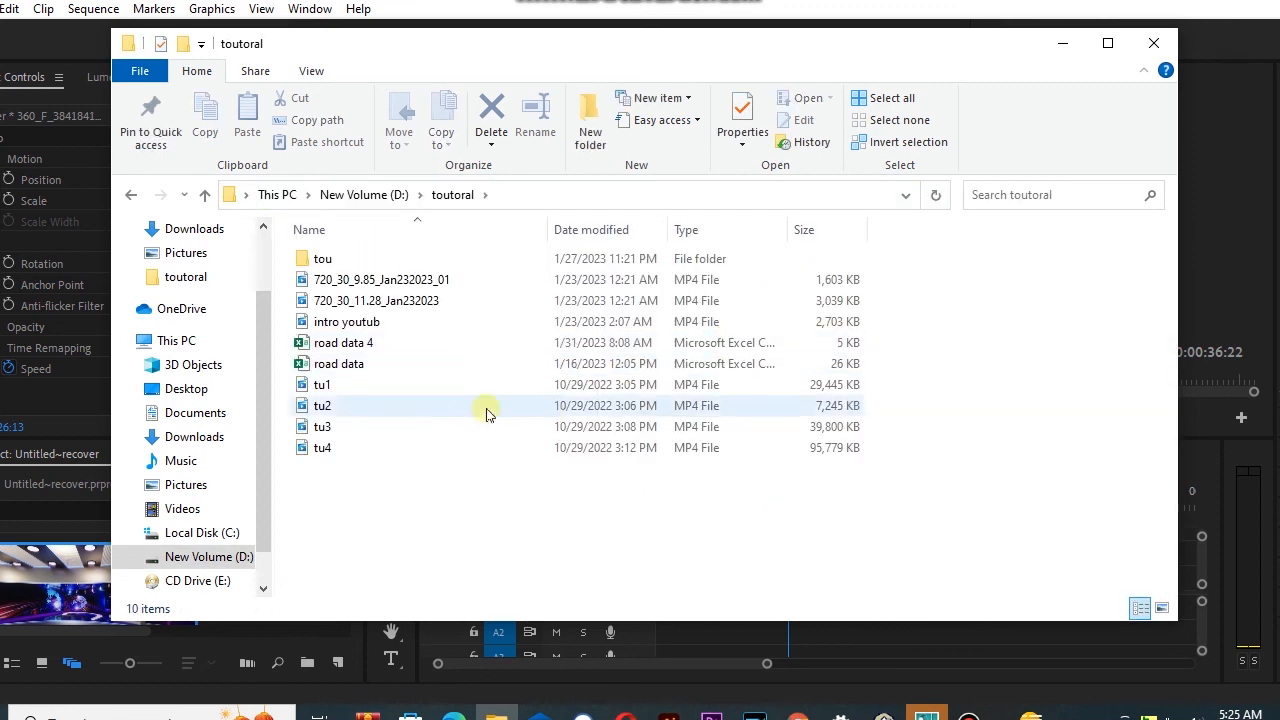
pyautogui.scroll(-1, 178, 562)
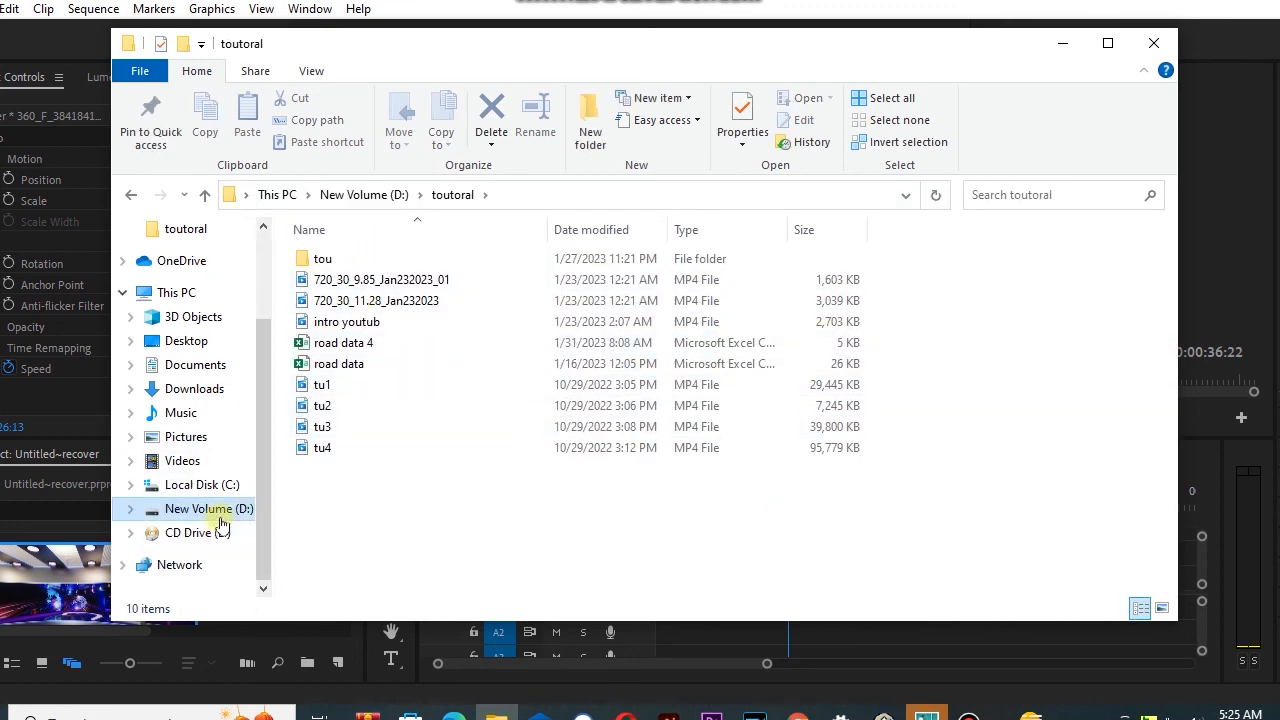
# Open the Adobe Premiere Pro Captured Video folder inside adobe tetorial pro on drive D and play the exported yt1s video
pyautogui.click(224, 511)
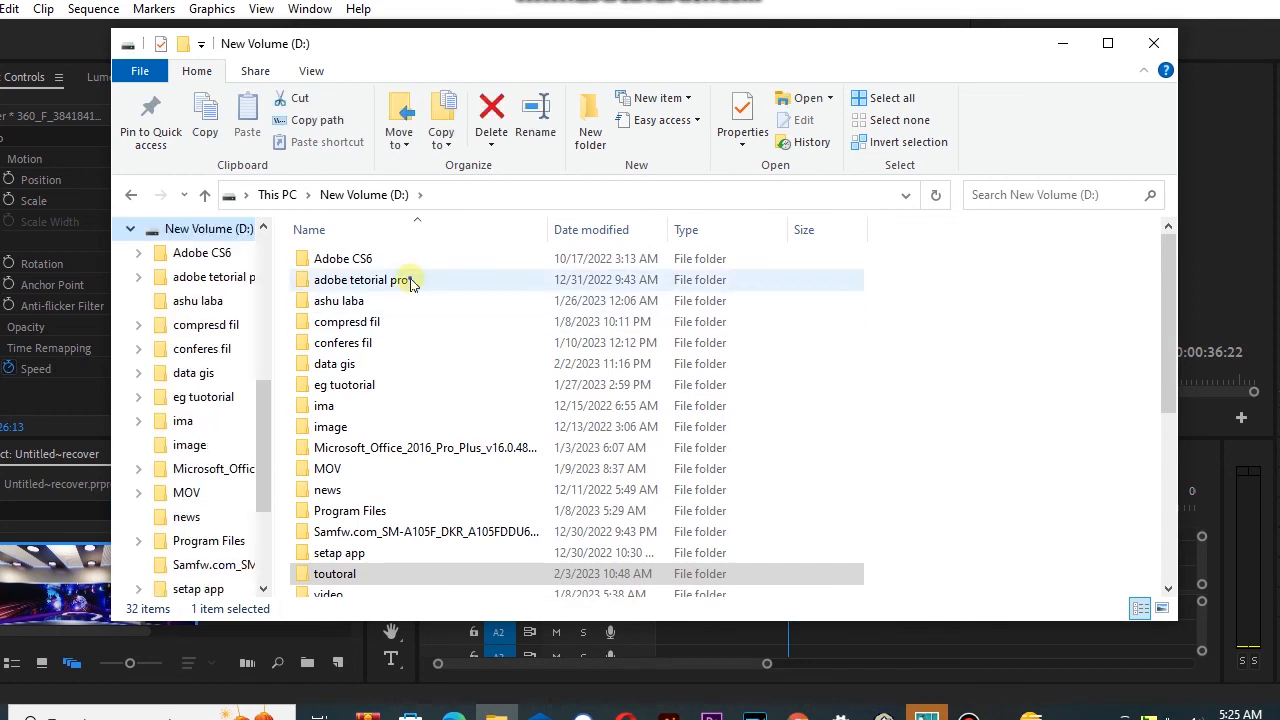
pyautogui.click(410, 281)
pyautogui.doubleClick(410, 281)
pyautogui.doubleClick(410, 284)
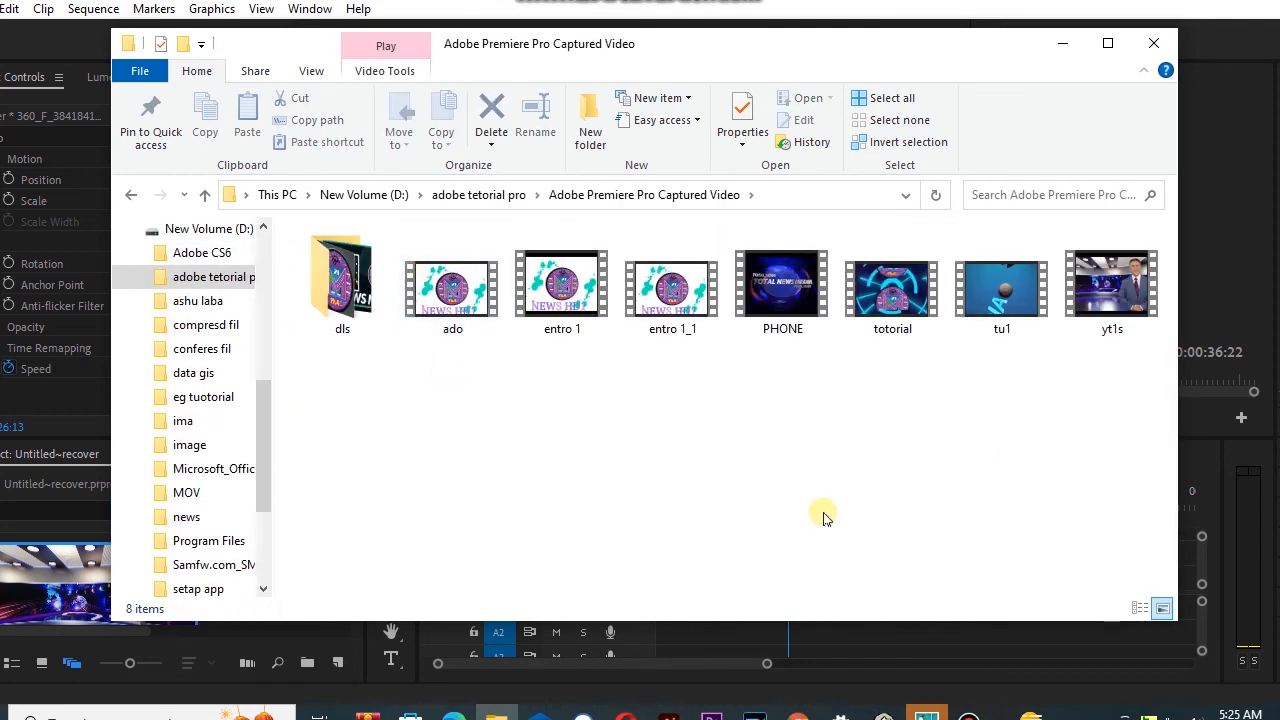
pyautogui.click(1108, 288)
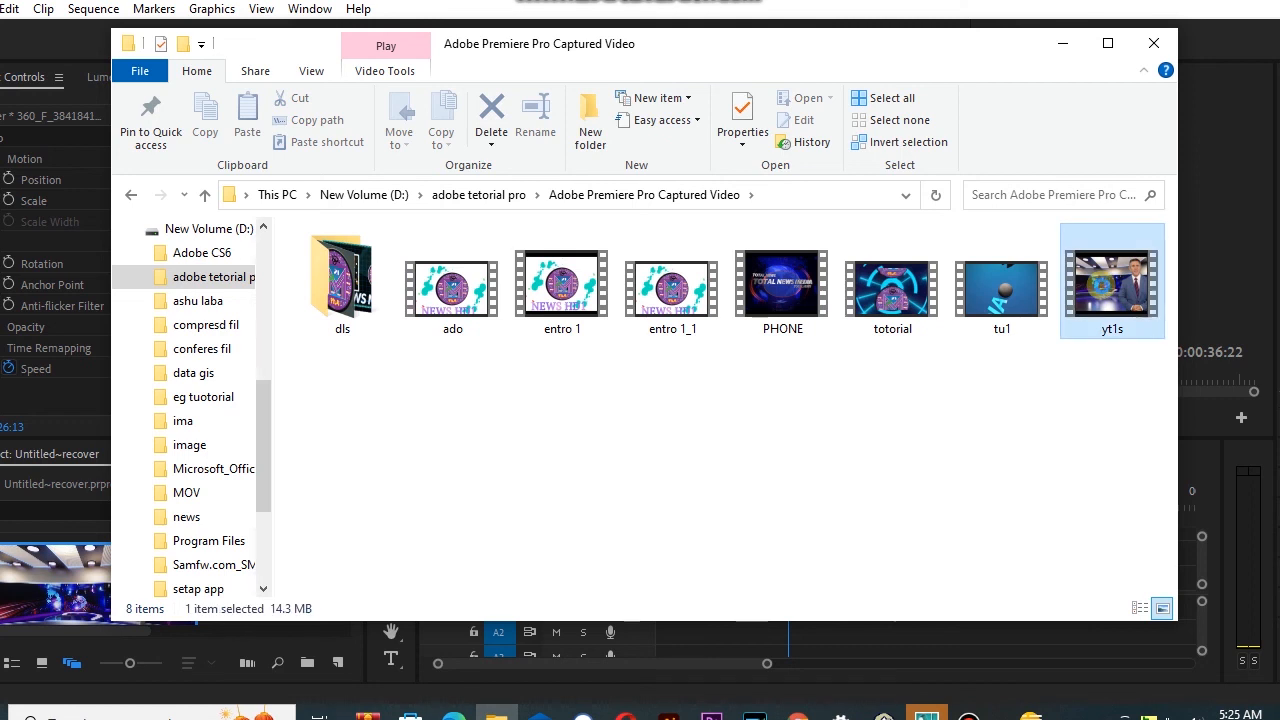
pyautogui.doubleClick(1105, 290)
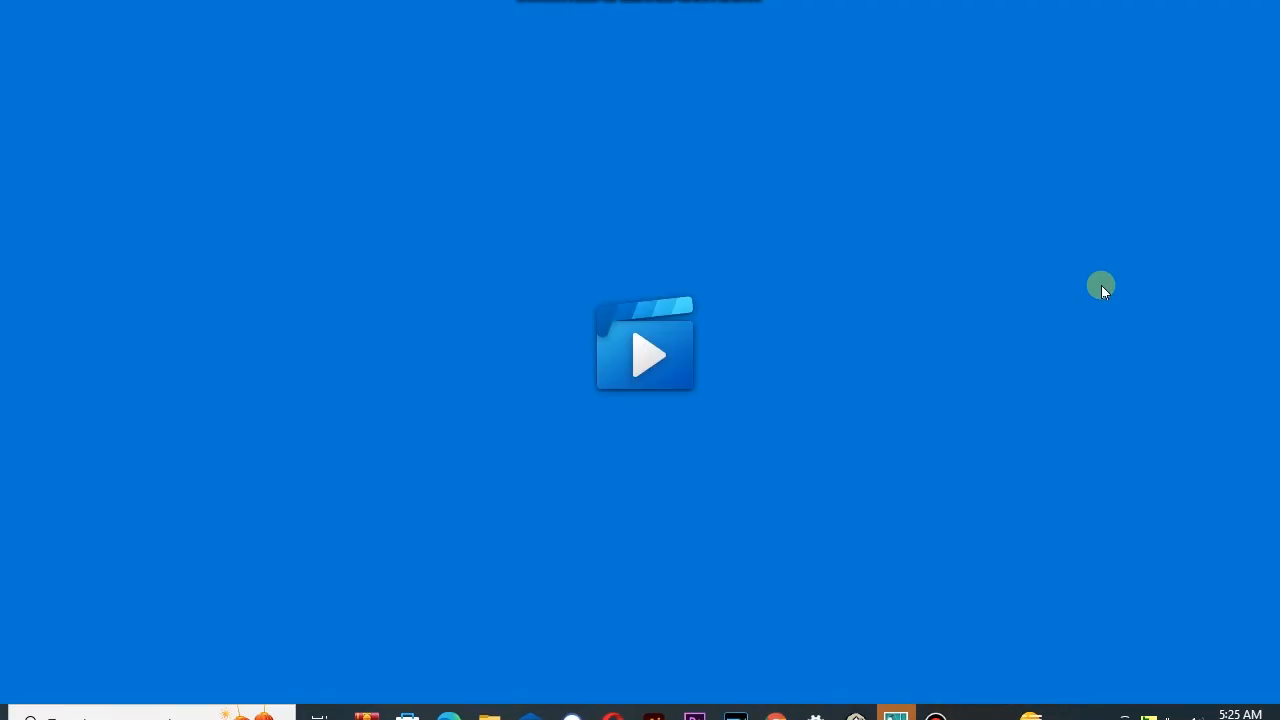